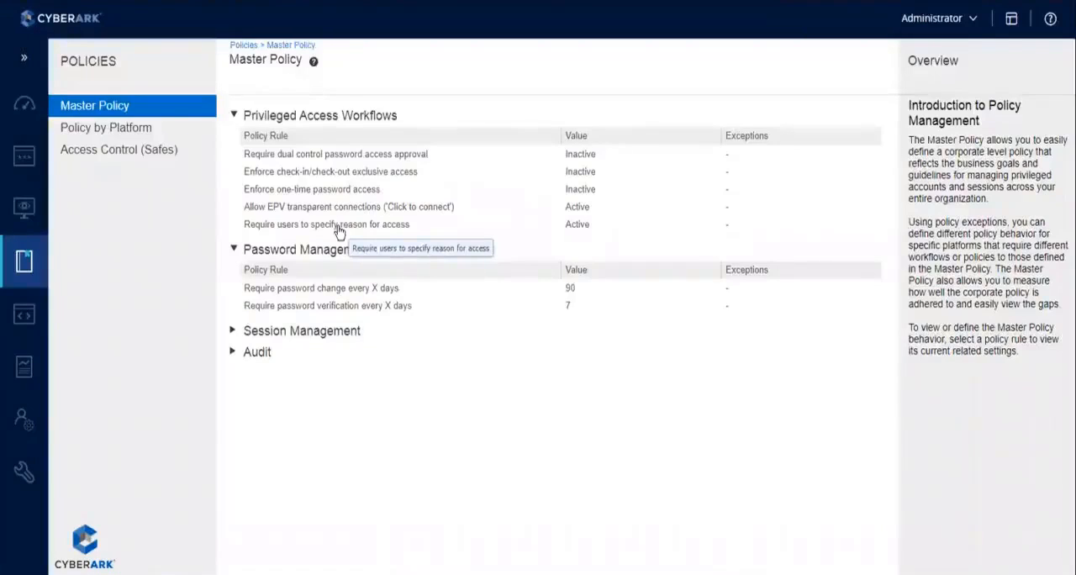
Review the edit settings of the "Require users to specify reason for access" rule and close them without saving
click(339, 231)
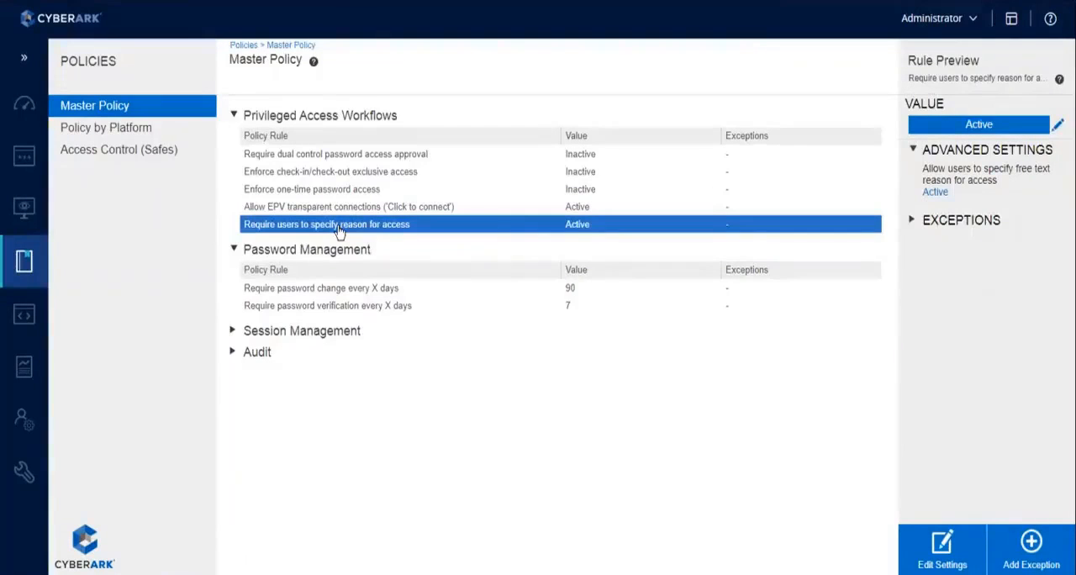
click(935, 557)
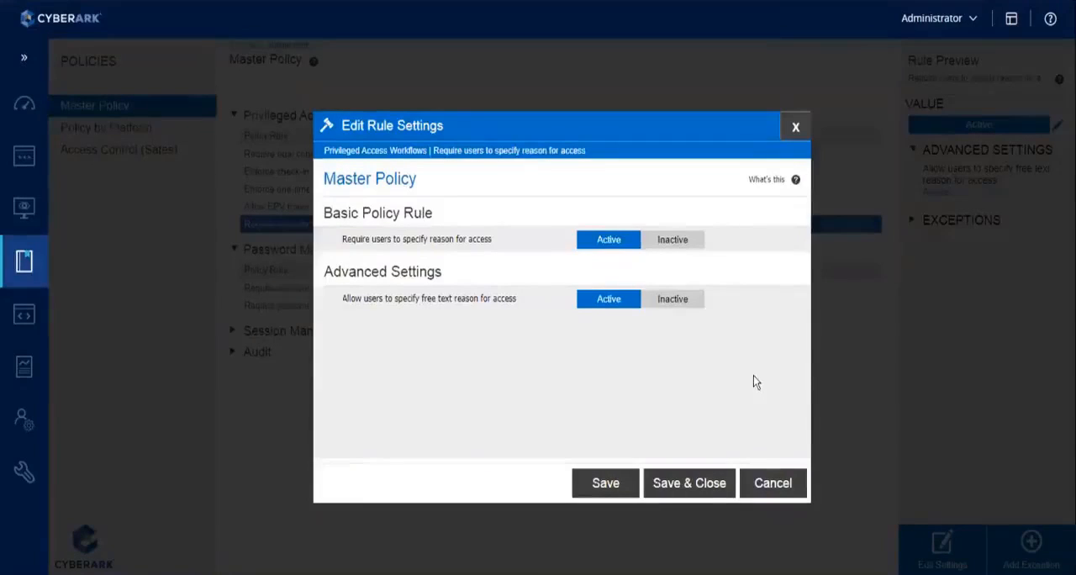
click(777, 486)
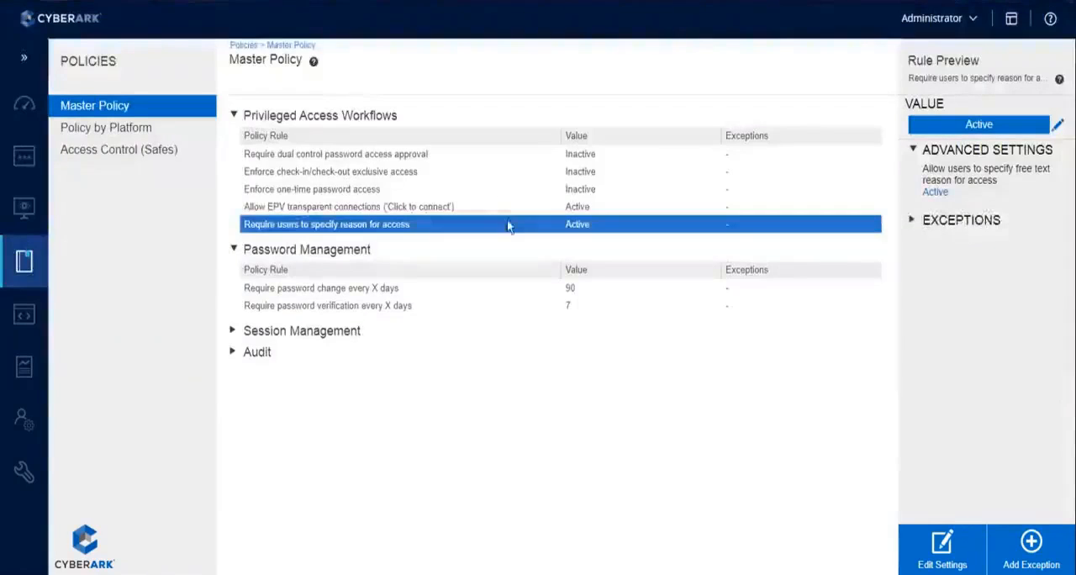
Preview the "Allow EPV transparent connections" and "Enforce one-time password access" rules in the Master Policy
click(284, 207)
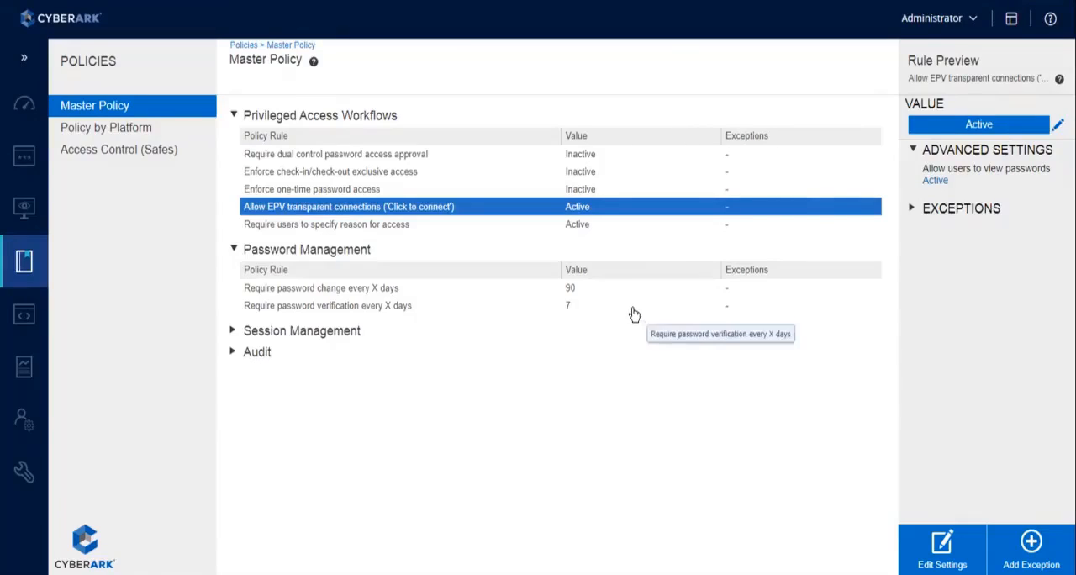
click(366, 190)
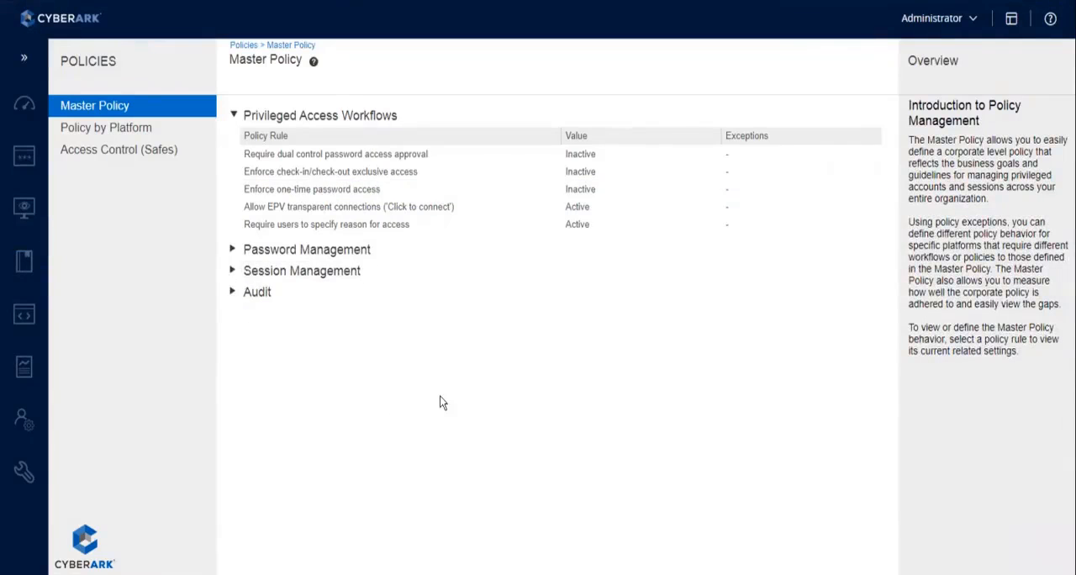
Open the technical settings of the Platform Domain Account platform from Platform Management
mouse_move(20, 469)
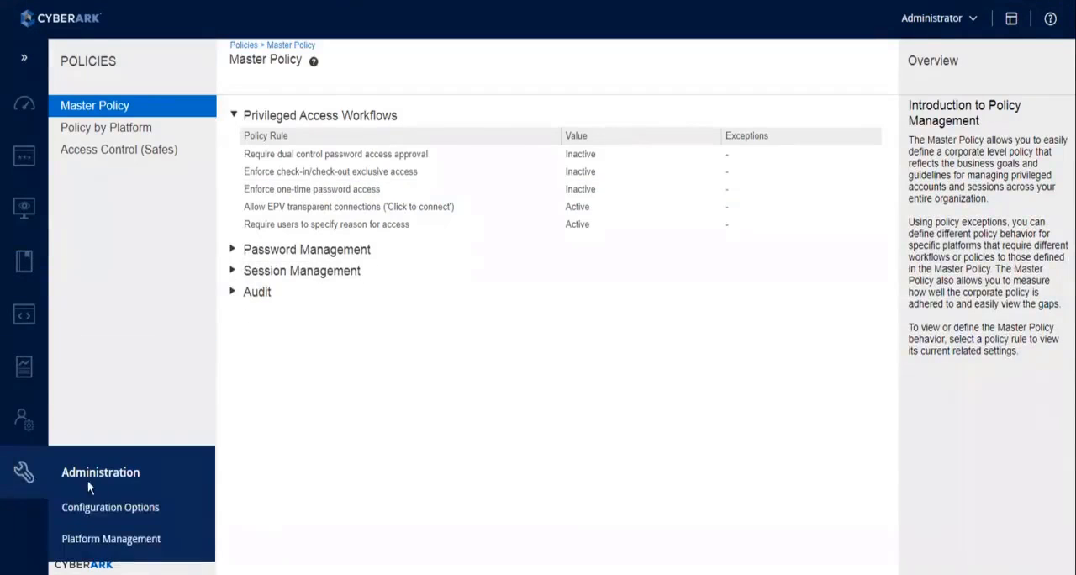
click(93, 542)
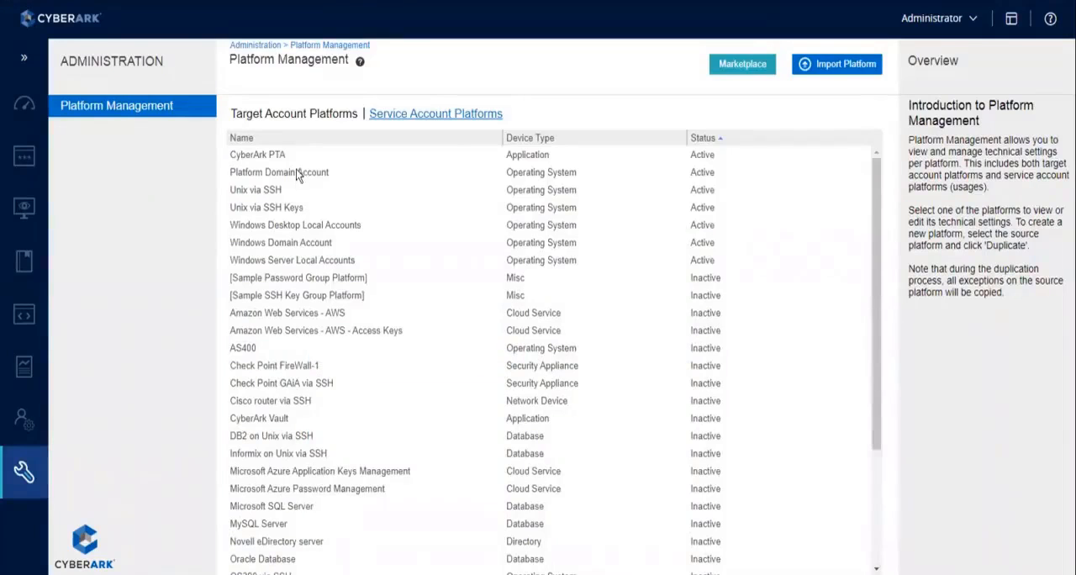
click(458, 174)
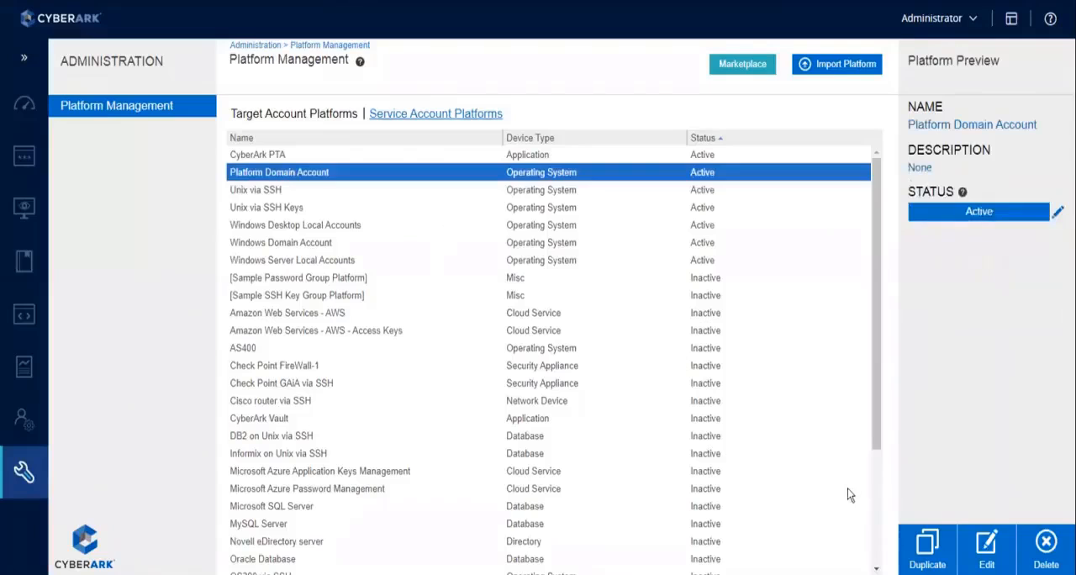
click(982, 563)
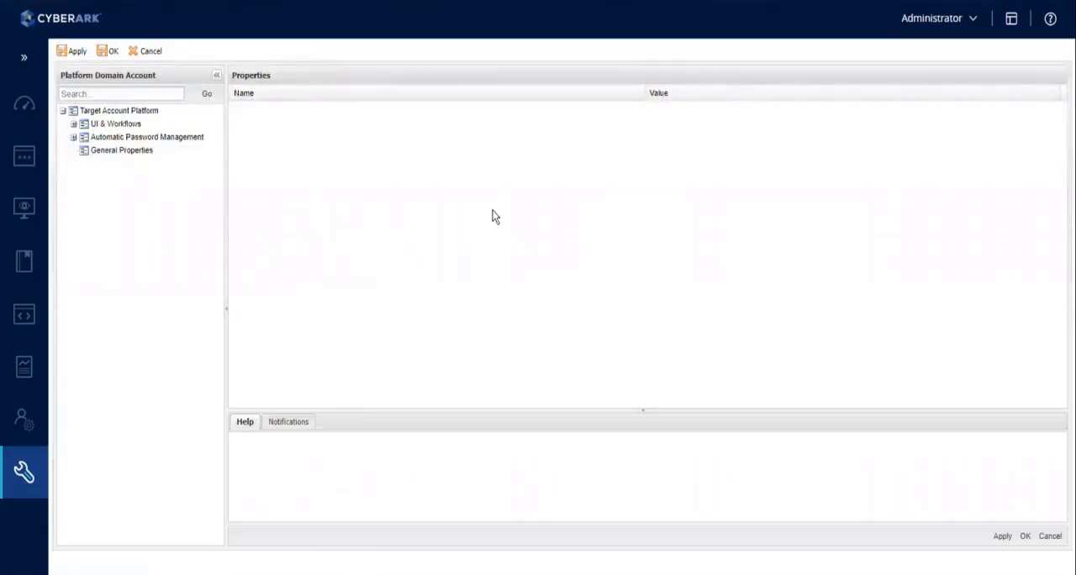
Examine the MinValidityPeriod property under the platform's Automatic Password Management, Privileged Account Management settings
click(74, 137)
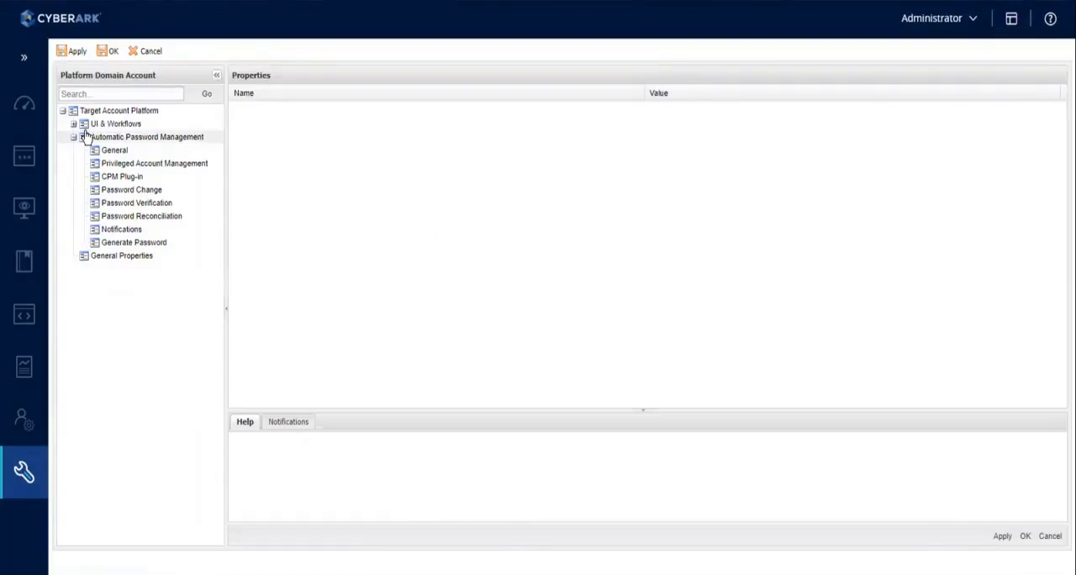
click(147, 167)
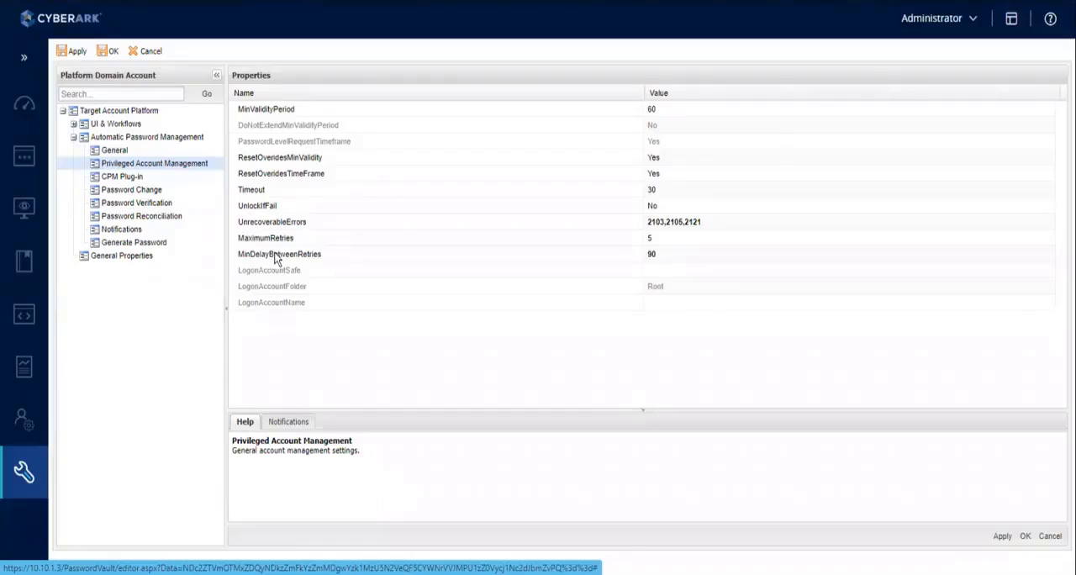
click(264, 111)
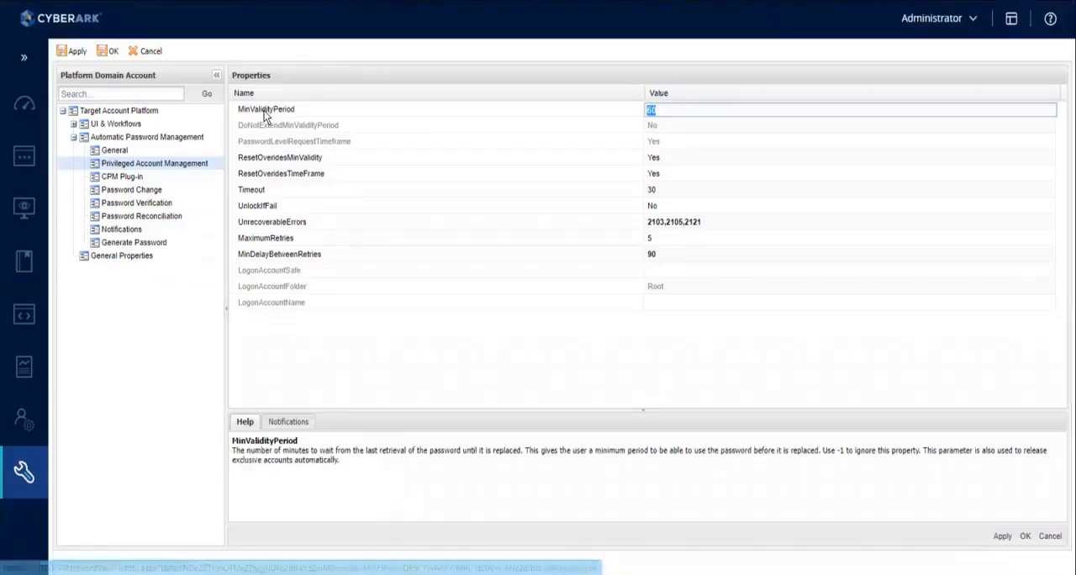
click(413, 370)
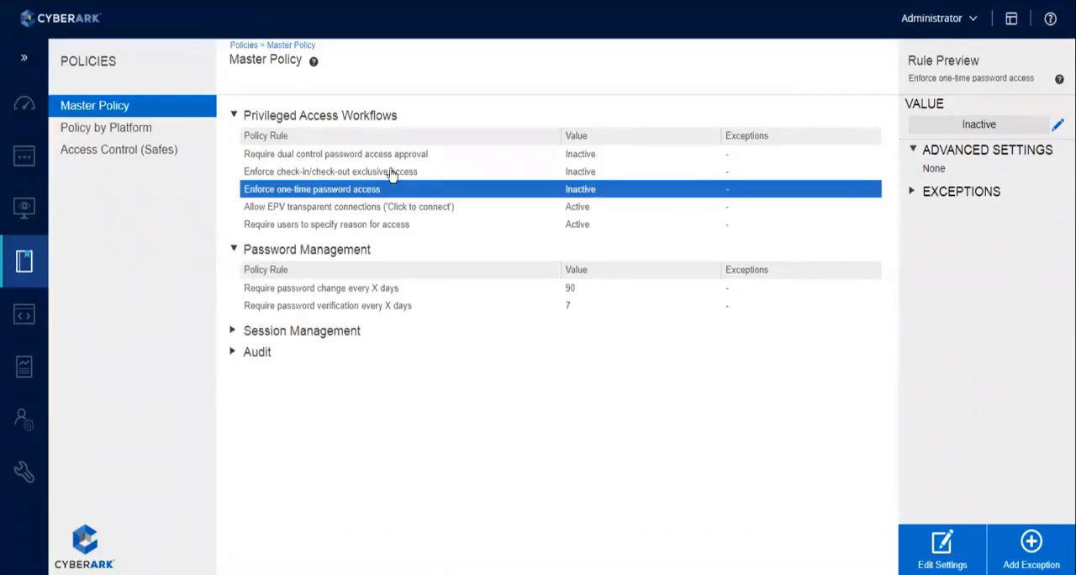
Add an exception to "Enforce check-in/check-out exclusive access" that makes the rule Active for the Platform Domain Account platform
click(391, 173)
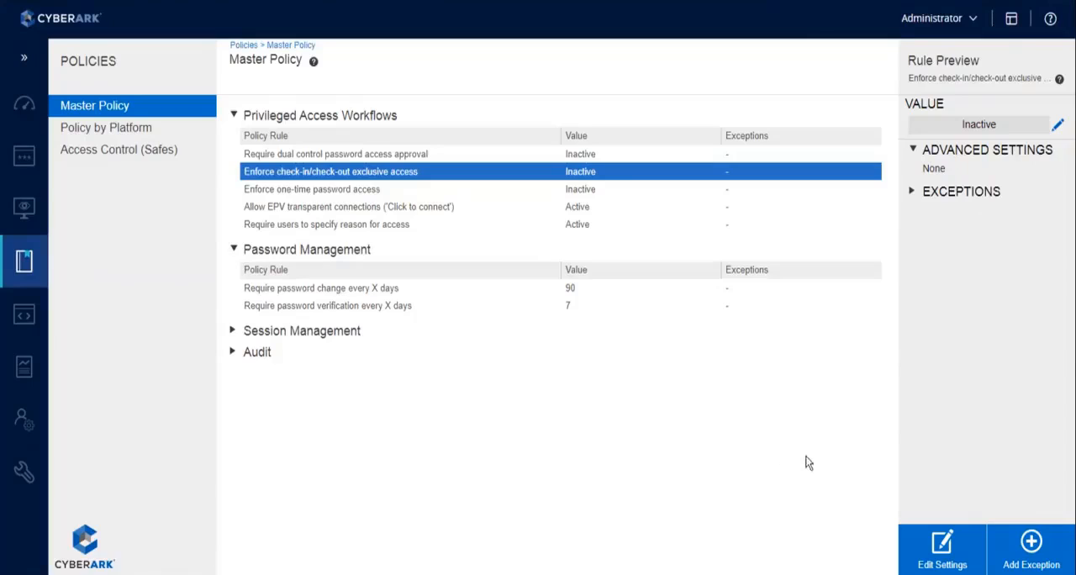
click(910, 193)
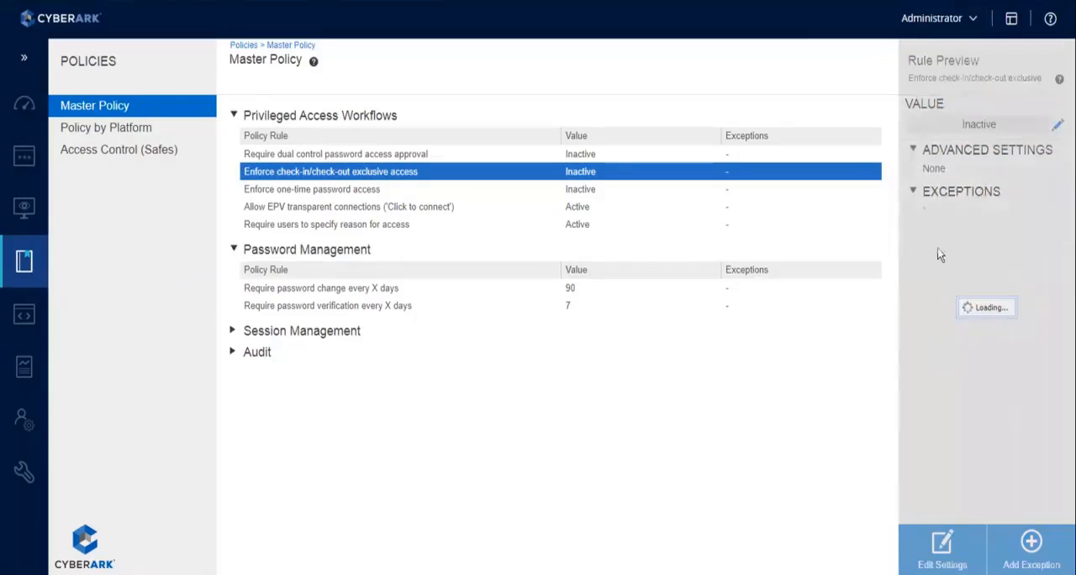
click(1033, 543)
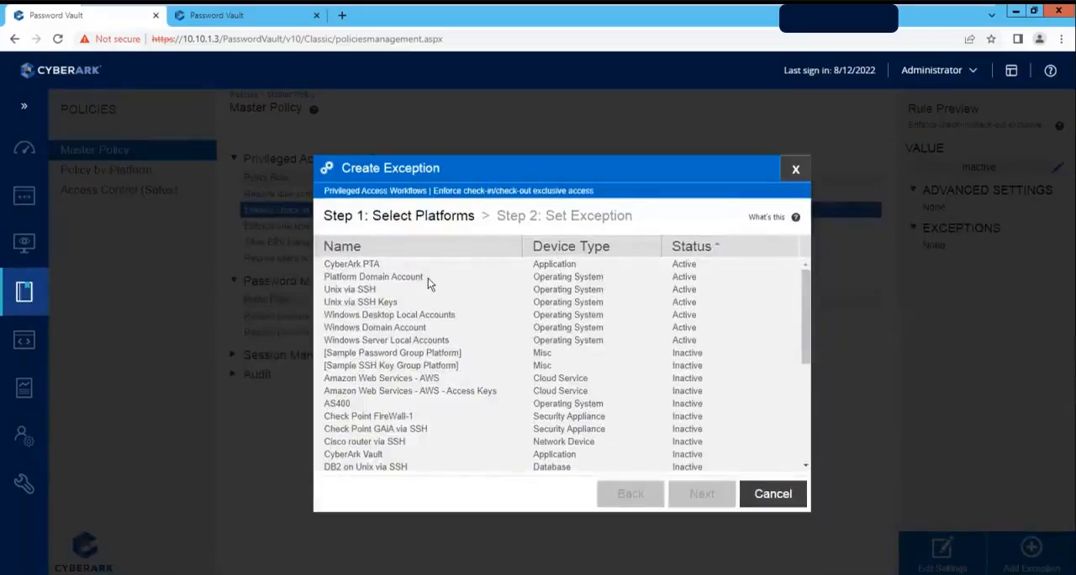
click(428, 245)
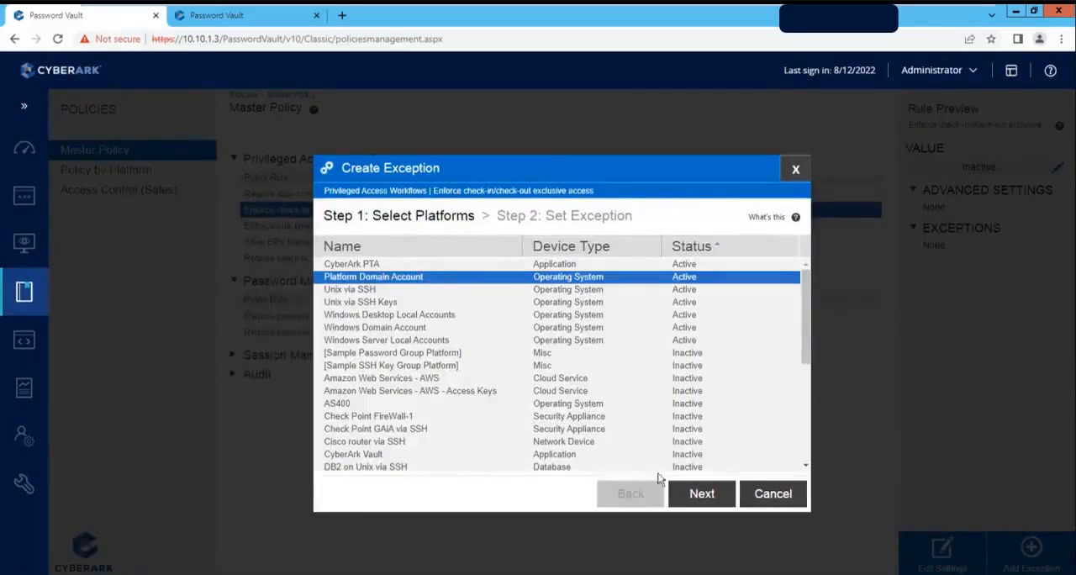
click(703, 496)
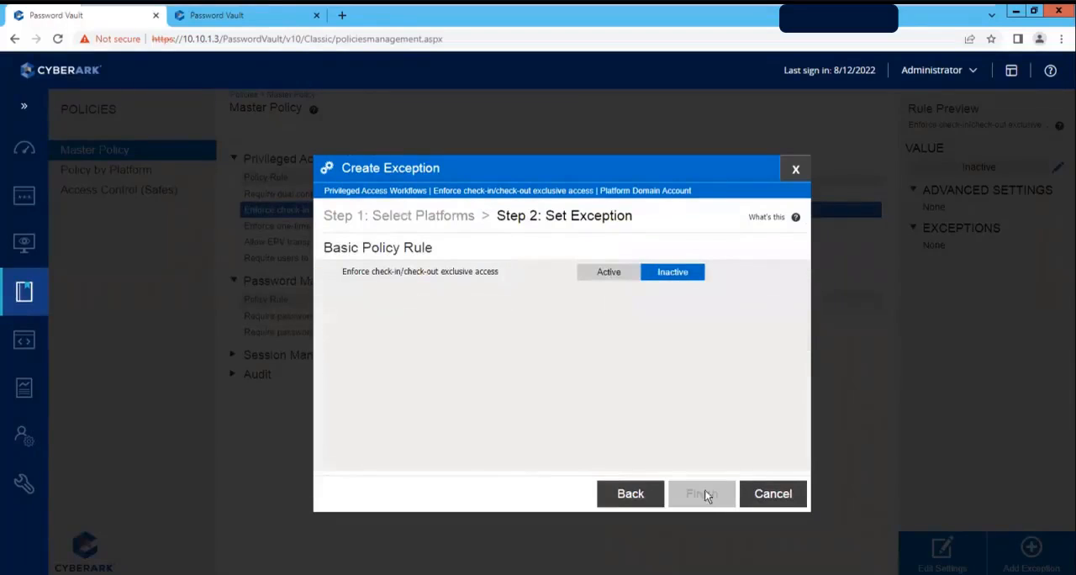
click(609, 274)
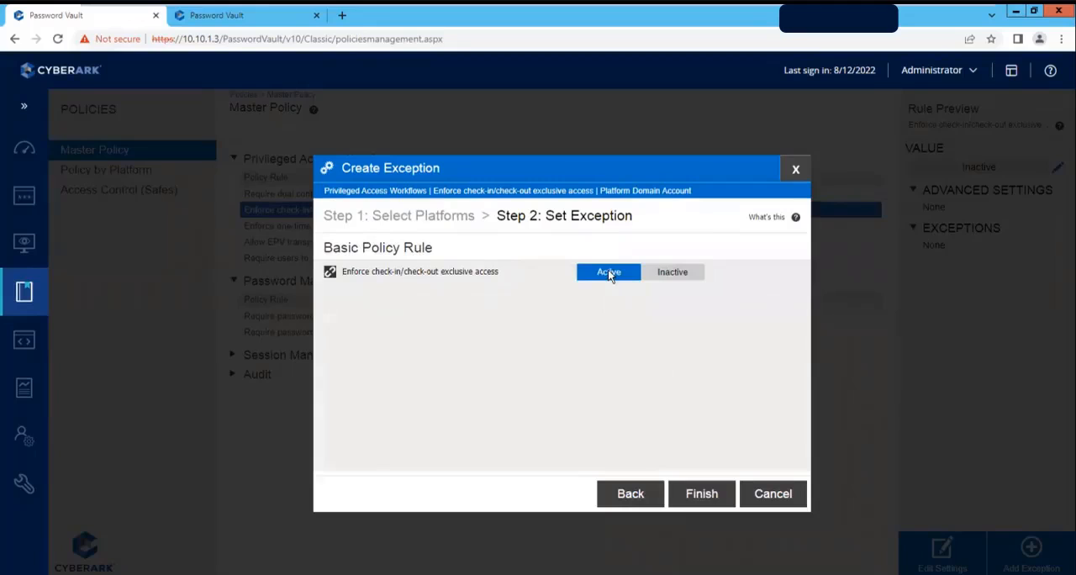
click(711, 494)
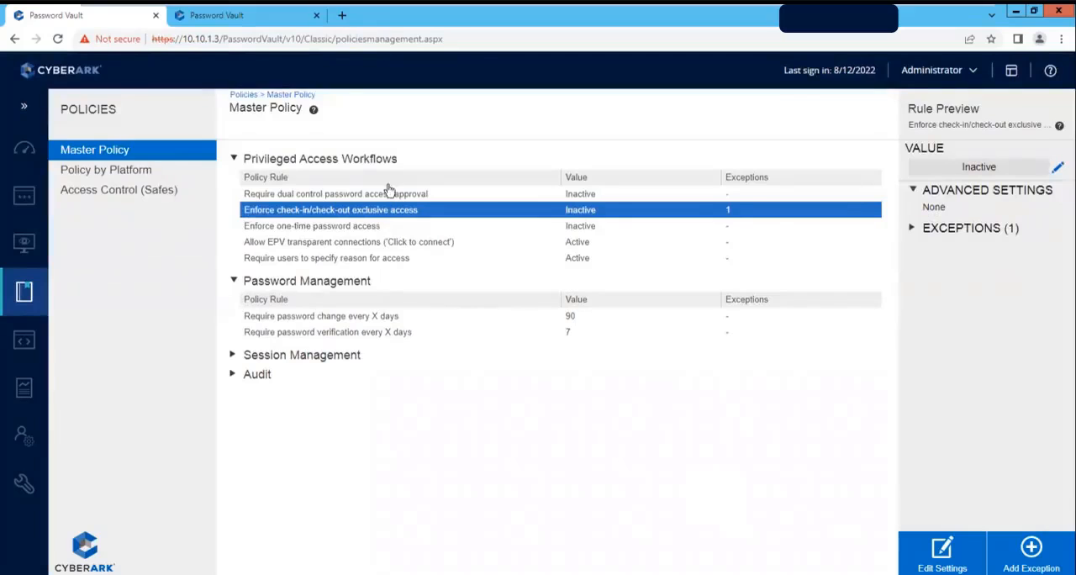
Duplicate the Master Policy browser tab and open the details of the user2 account from the classic accounts view
right_click(99, 16)
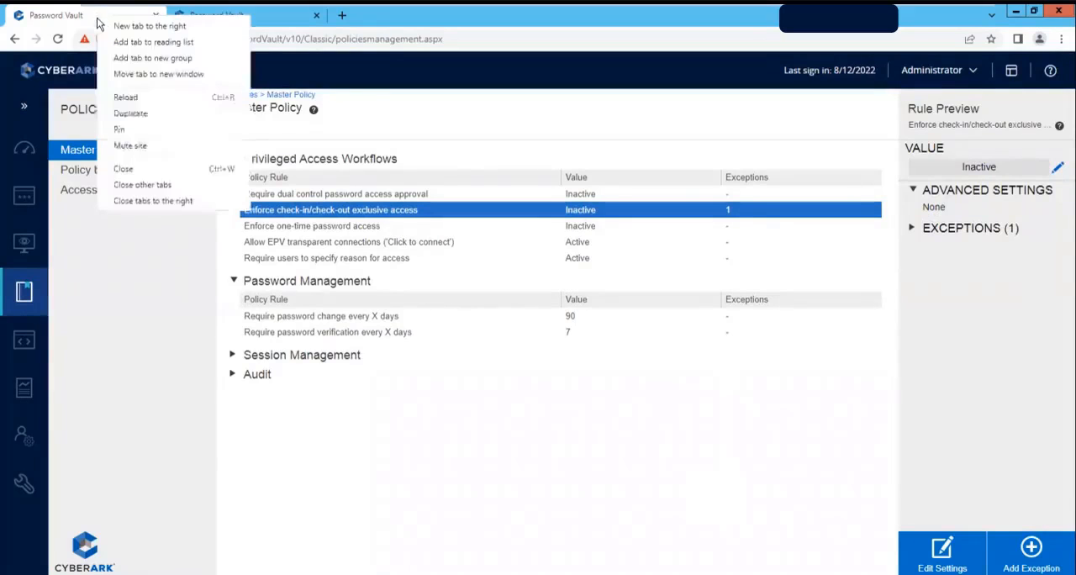
click(134, 113)
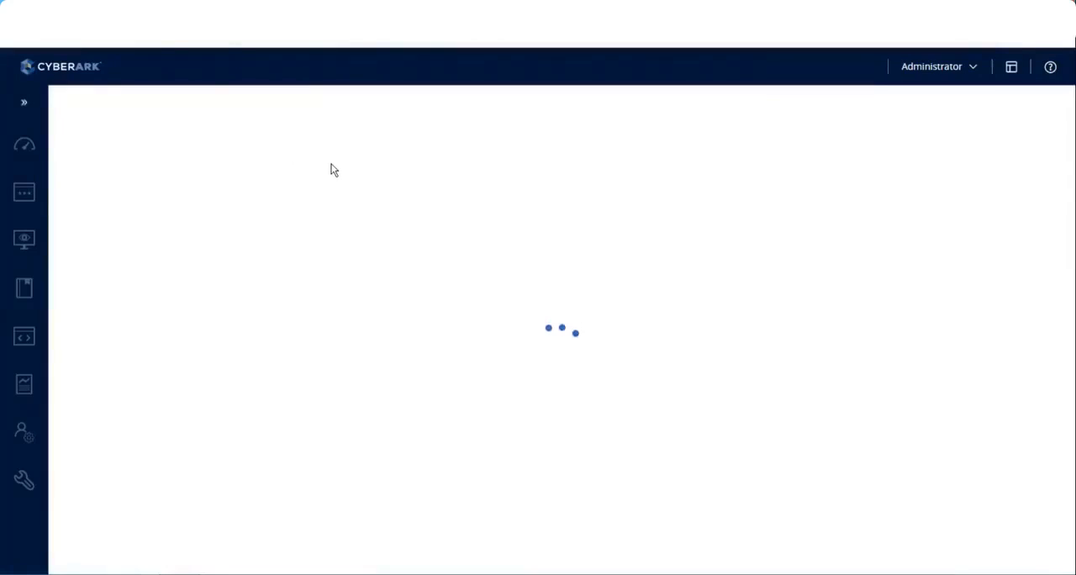
mouse_move(28, 216)
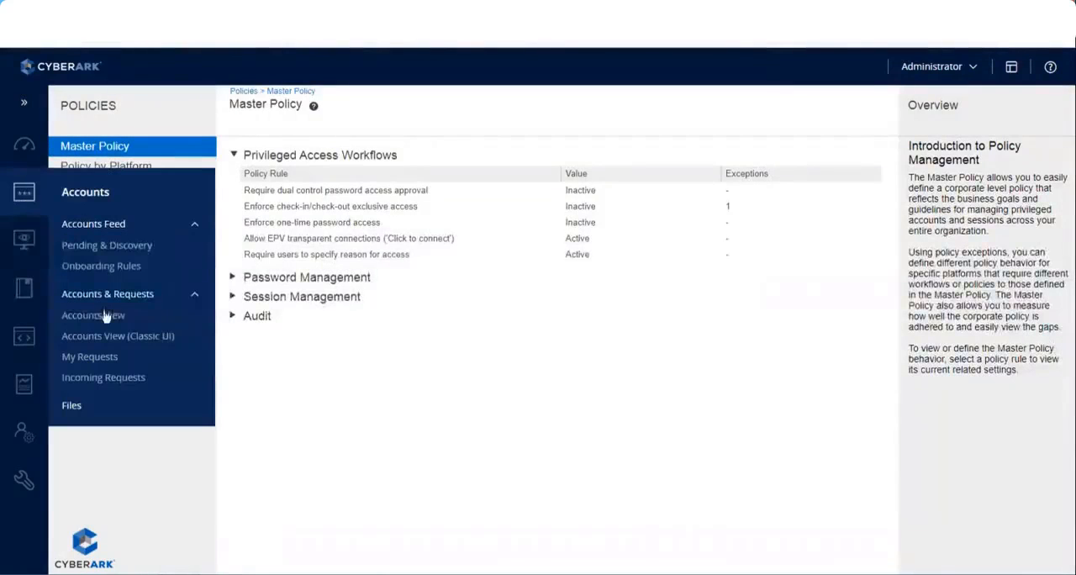
click(110, 335)
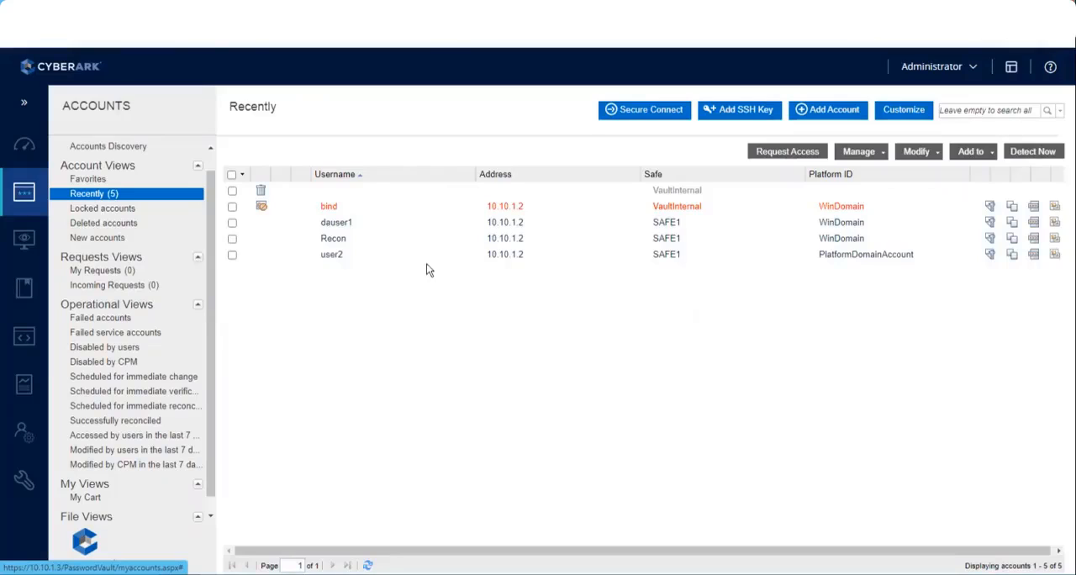
click(331, 256)
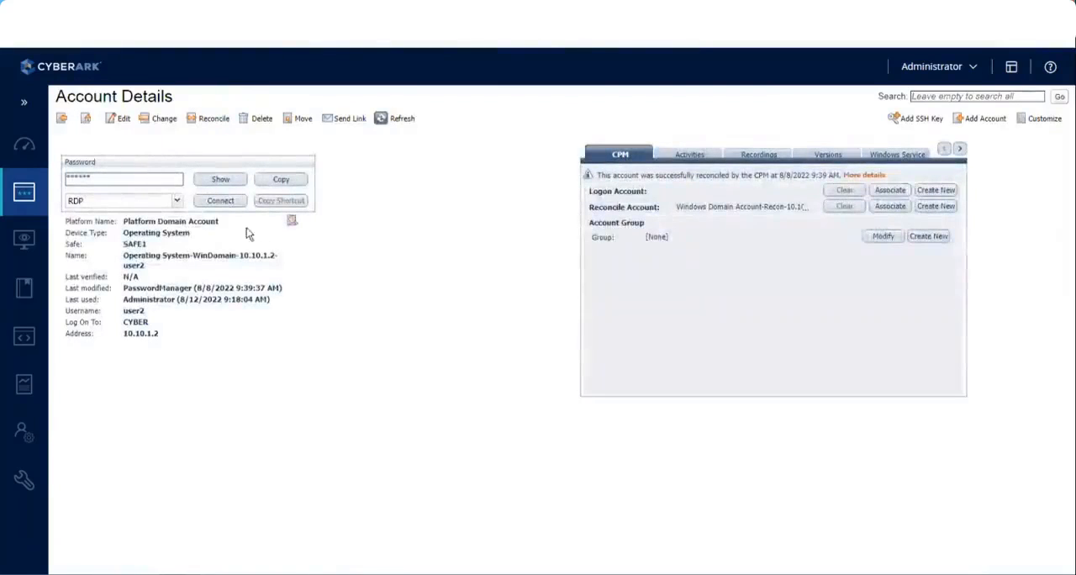
Reveal the user2 account's password with the reason "test", then refresh the details to check its lock status and return to the list
click(223, 182)
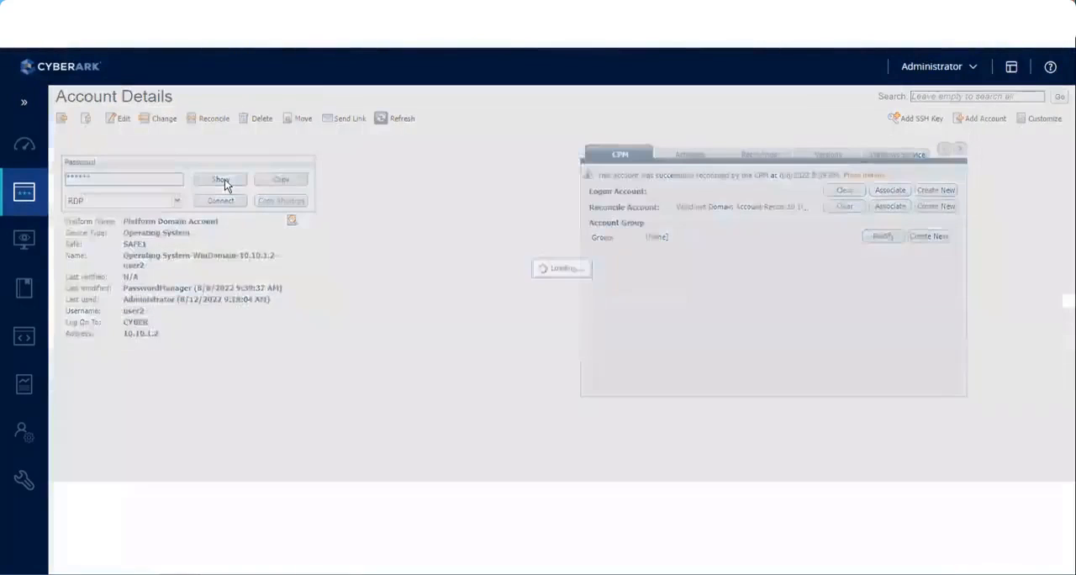
click(385, 312)
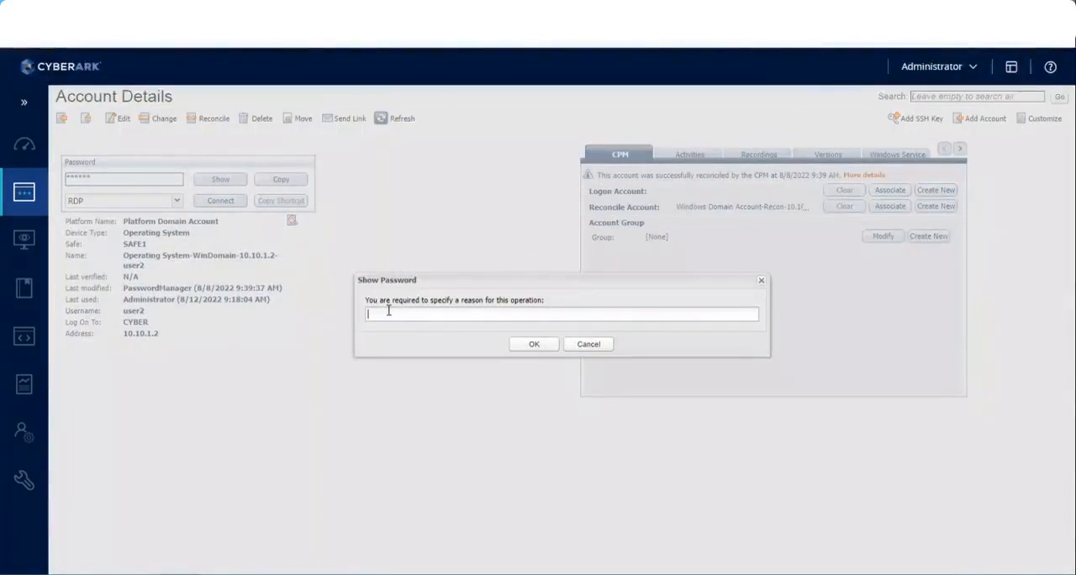
text(test)
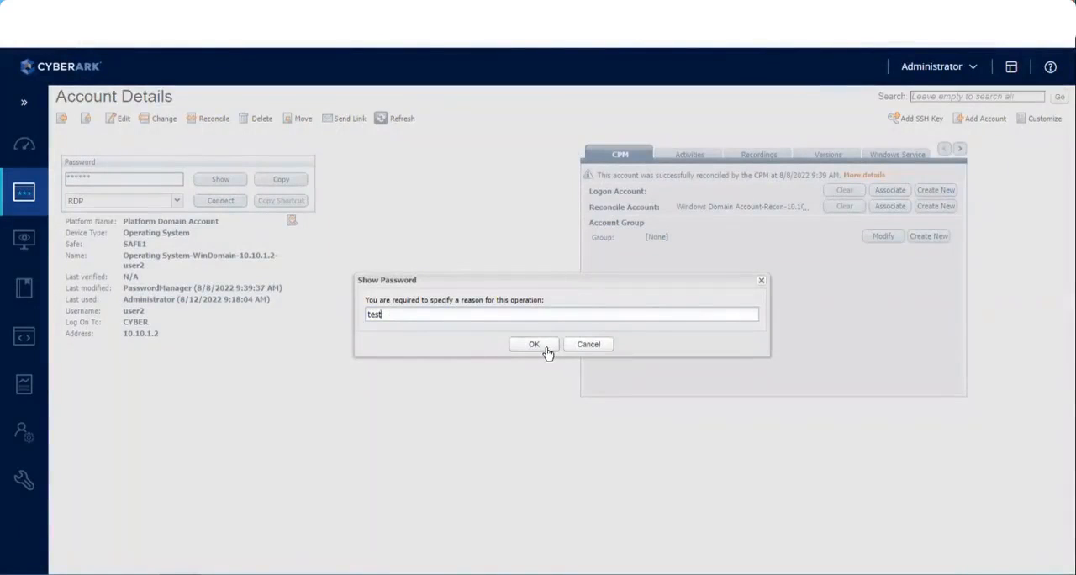
click(535, 344)
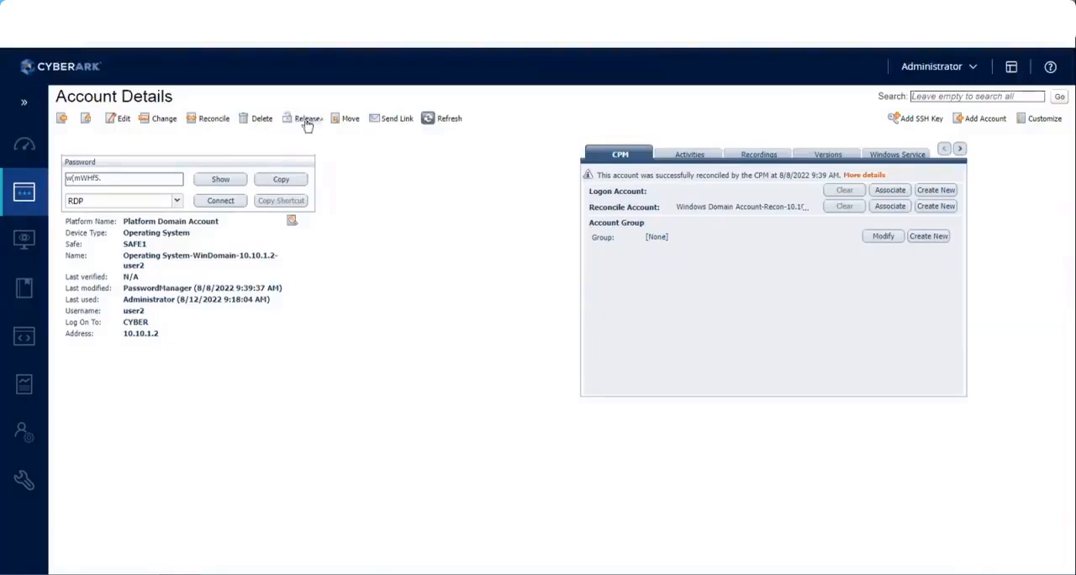
click(447, 120)
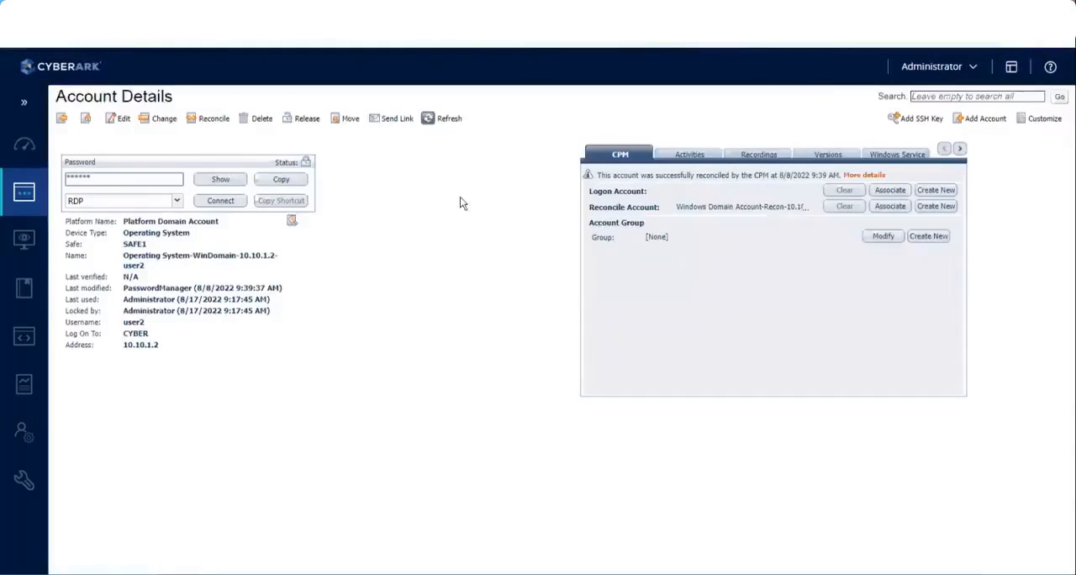
mouse_move(308, 164)
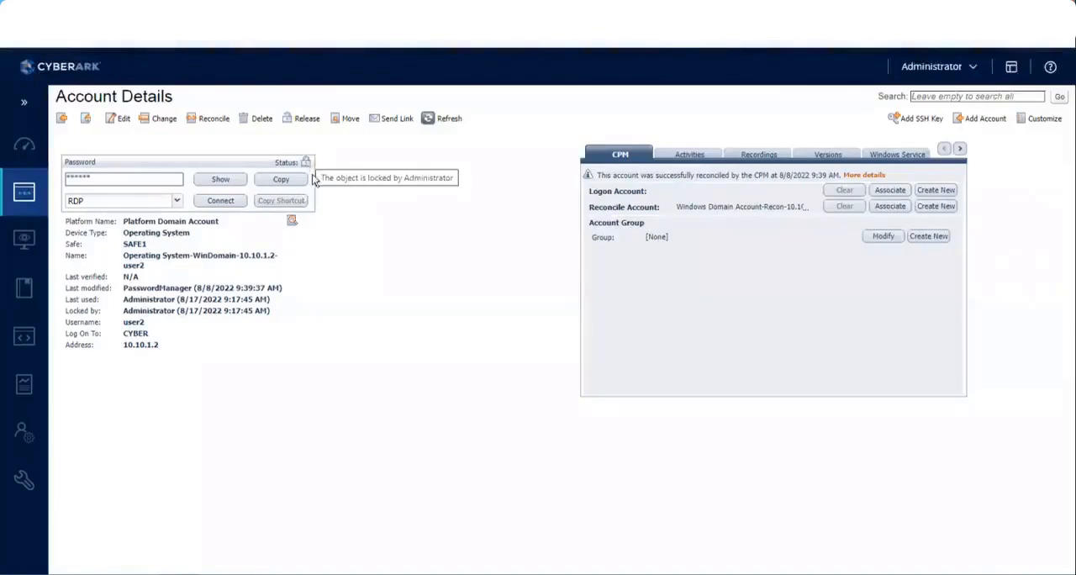
click(62, 120)
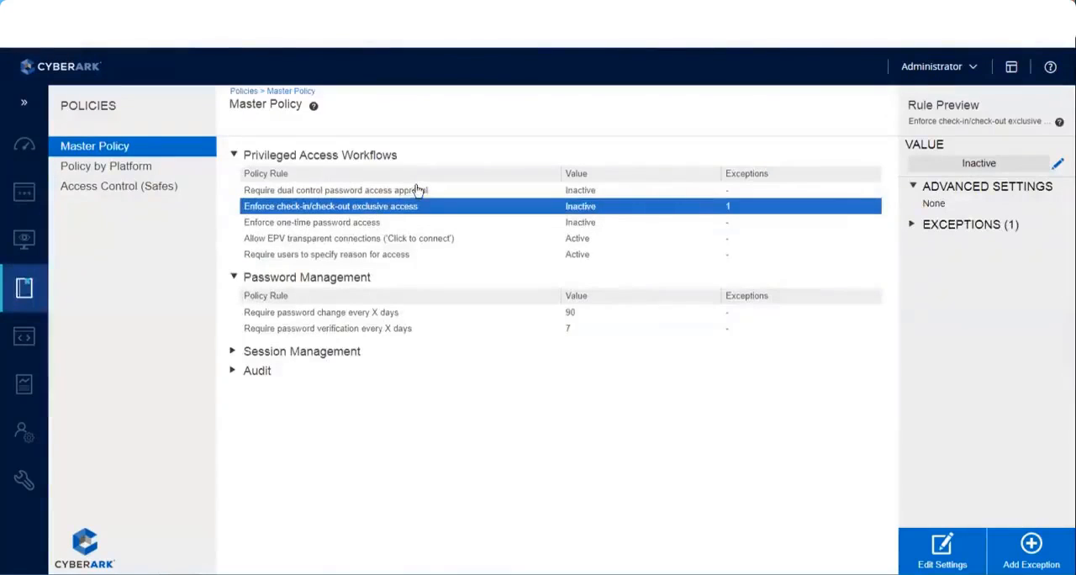
Duplicate the Master Policy browser tab and open the Platform Domain Account platform's Password Change settings under Automatic Password Management
click(350, 224)
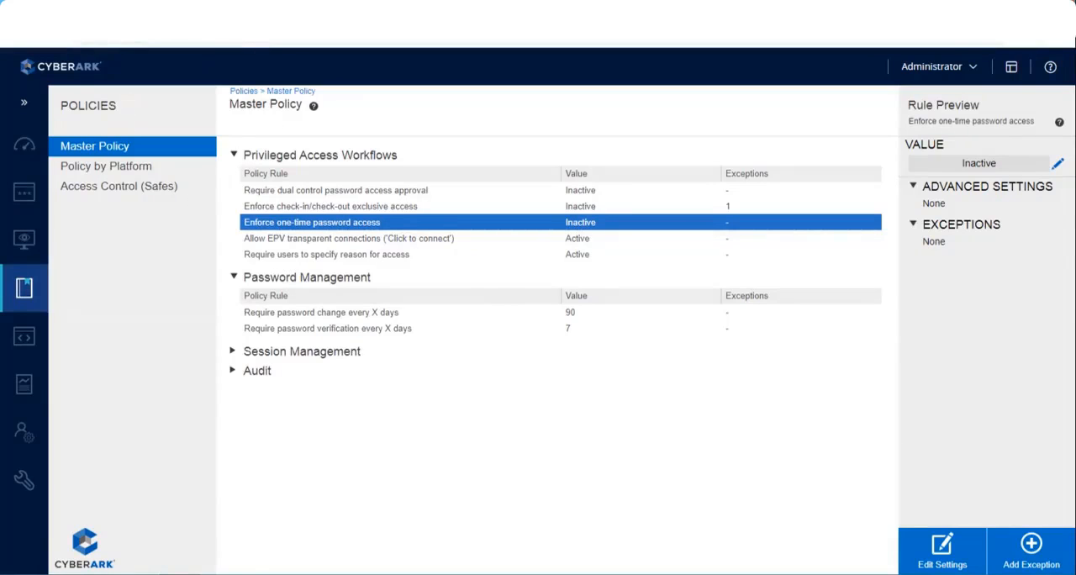
right_click(92, 14)
click(126, 107)
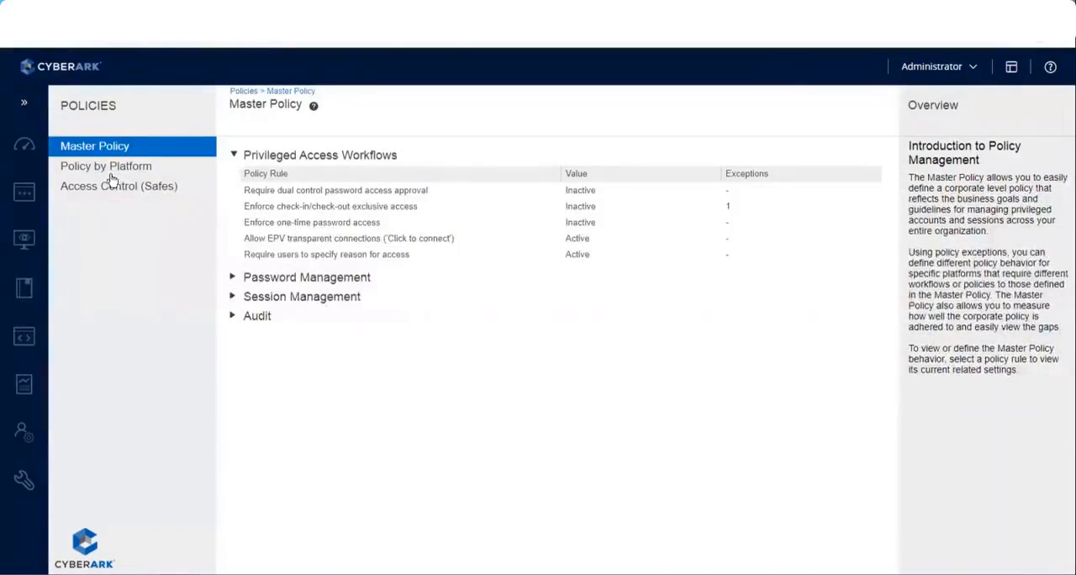
mouse_move(25, 480)
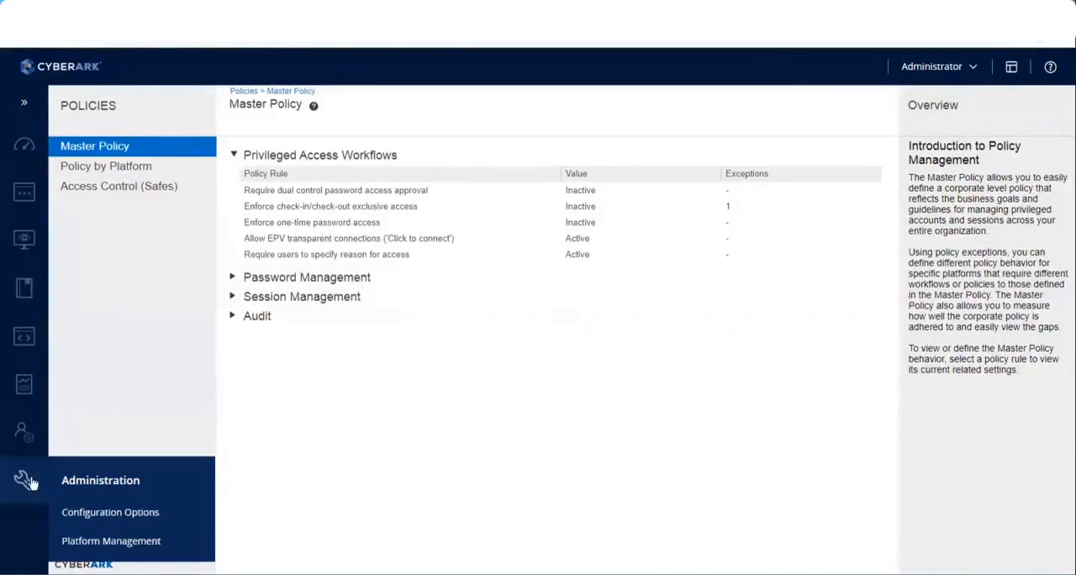
click(99, 547)
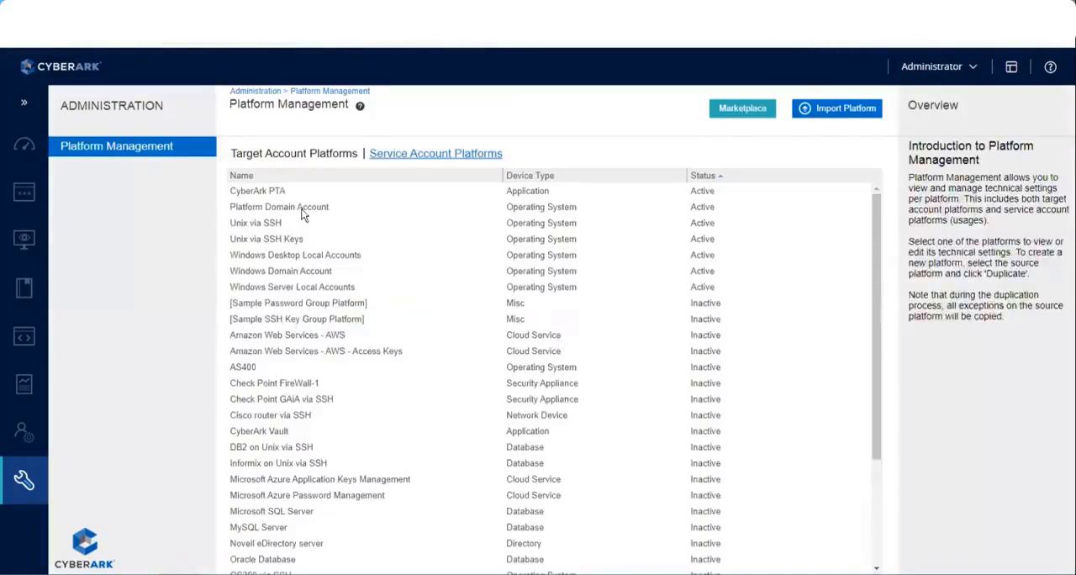
click(302, 212)
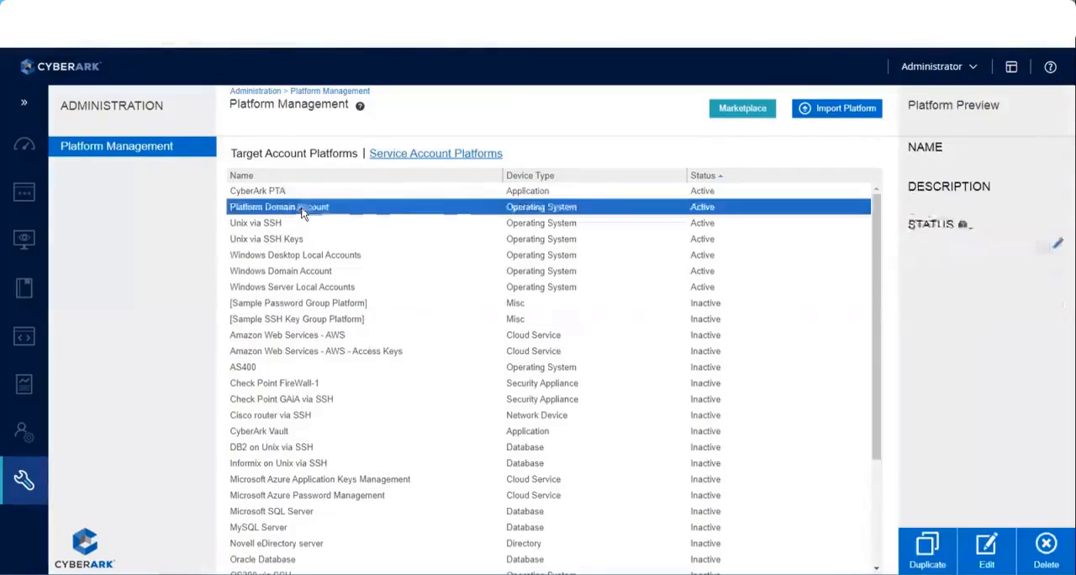
click(986, 551)
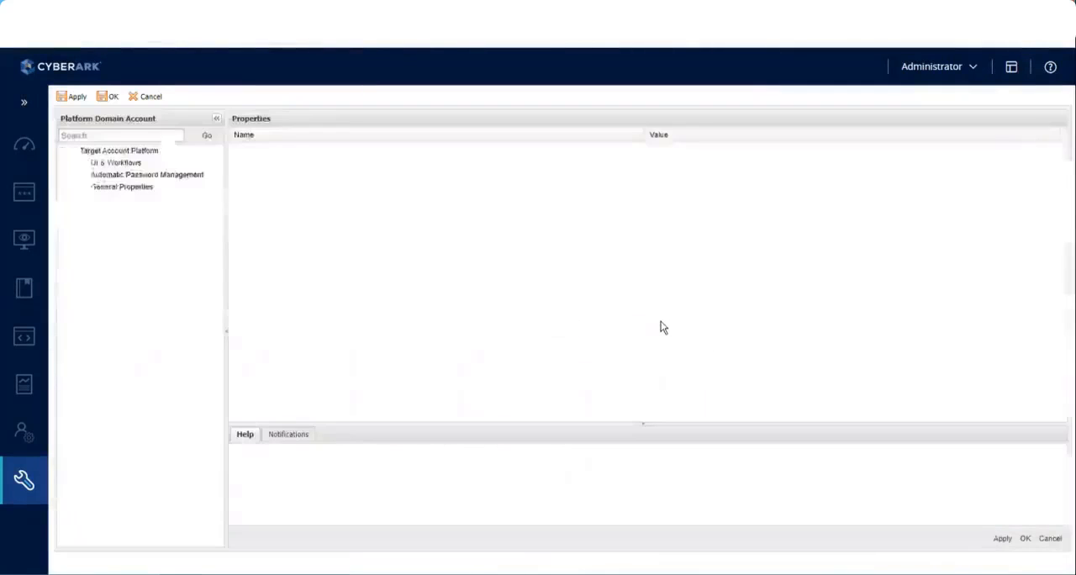
click(73, 175)
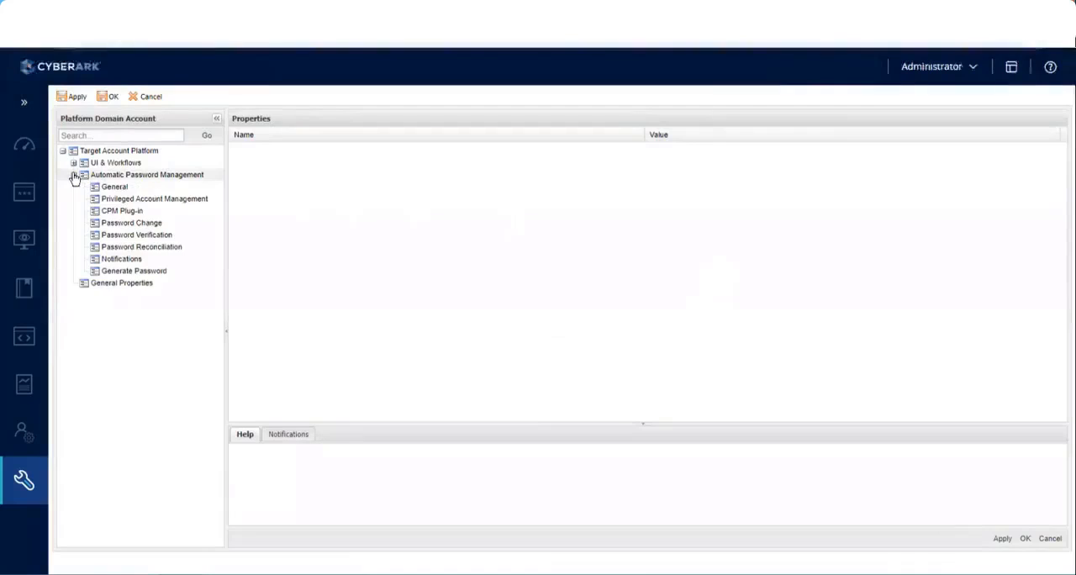
click(133, 224)
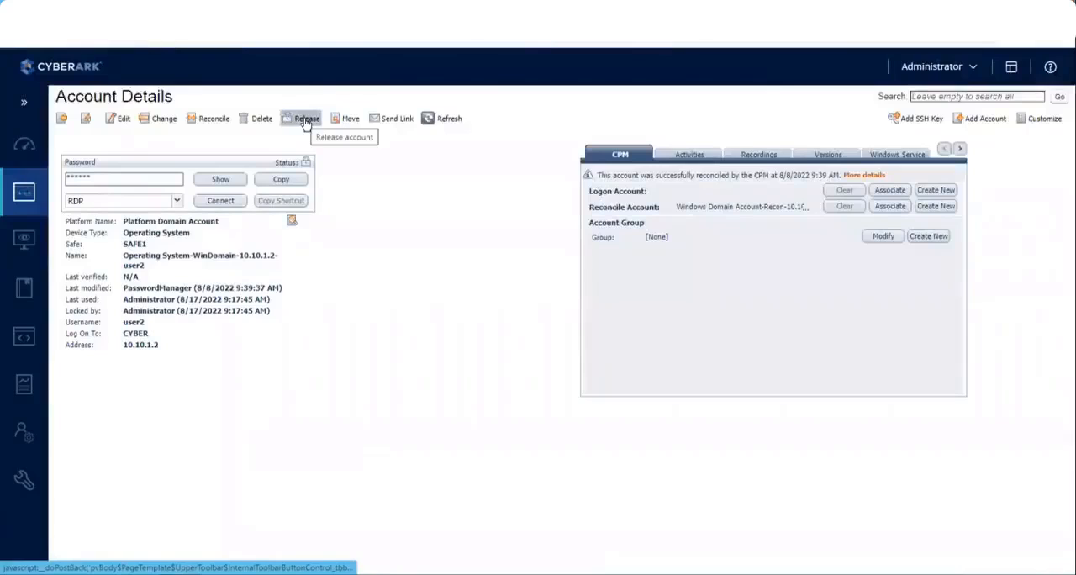
Release the locked user2 account and inspect the AllowManualChange property in the platform's Password Change settings
click(306, 120)
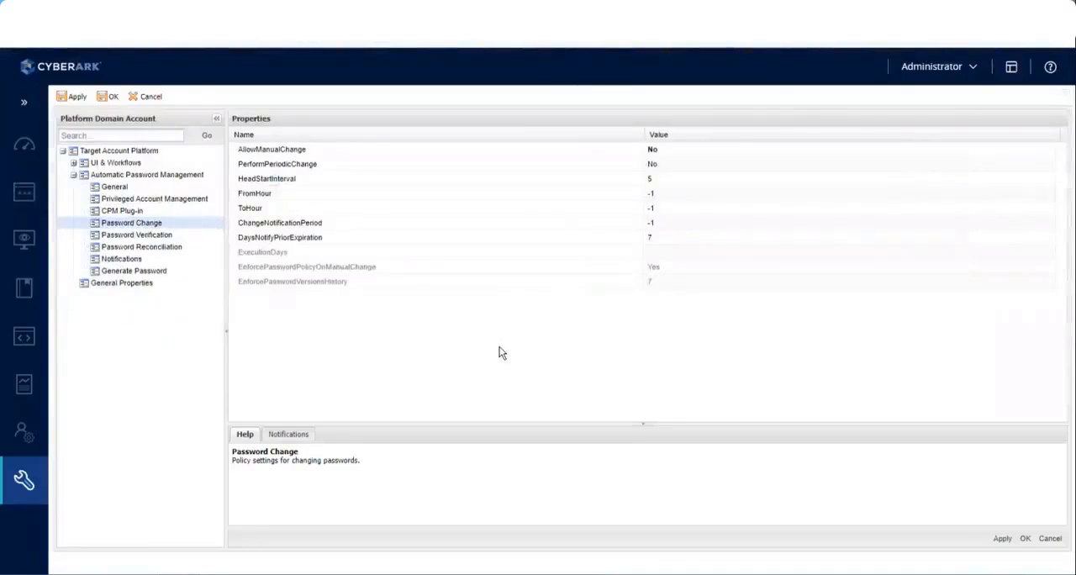
click(298, 154)
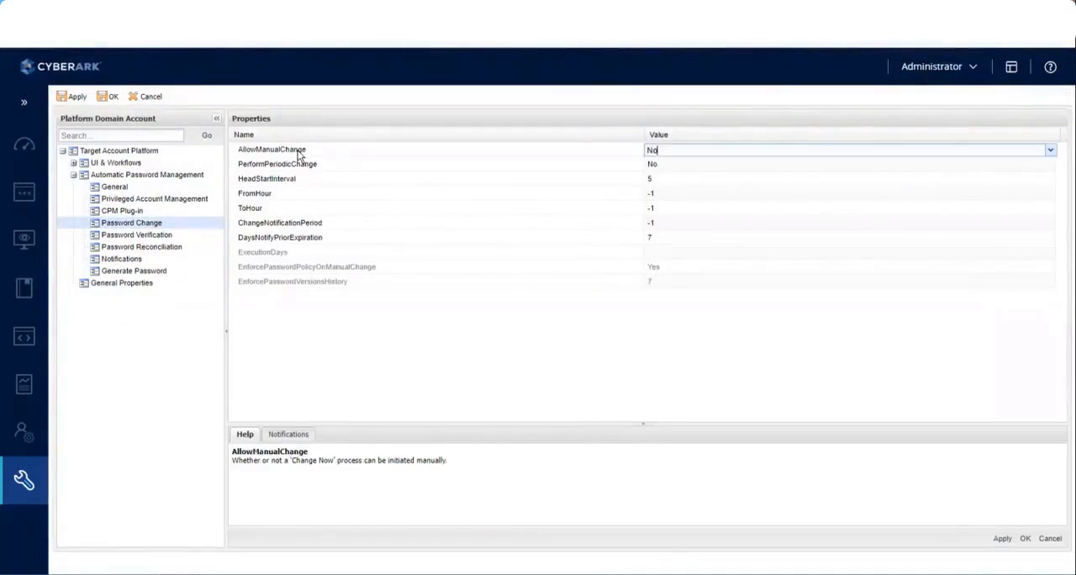
click(430, 348)
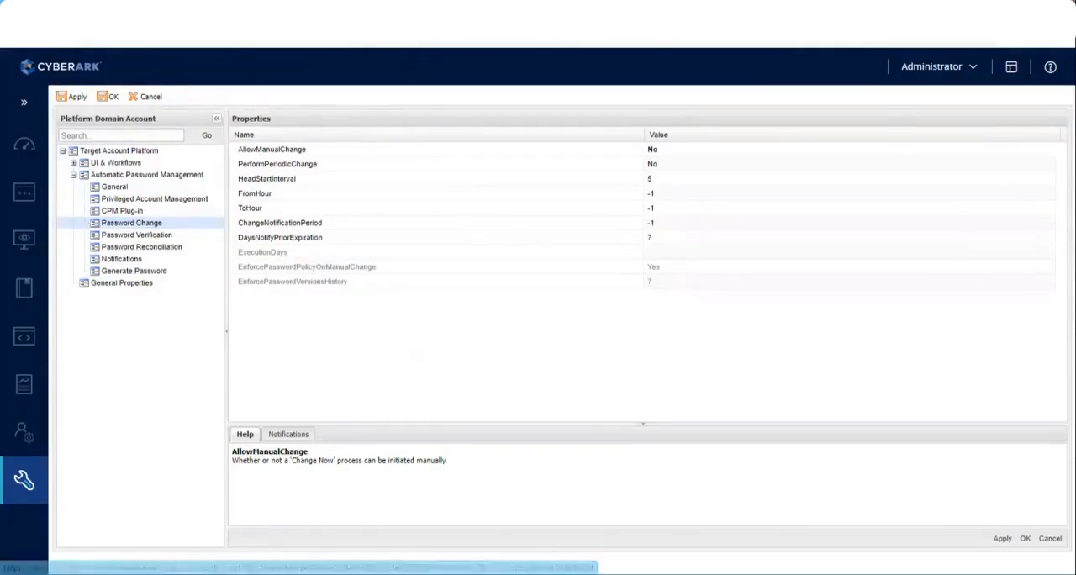
Return to the user2 account details and show its password again with the reason "test"
click(413, 12)
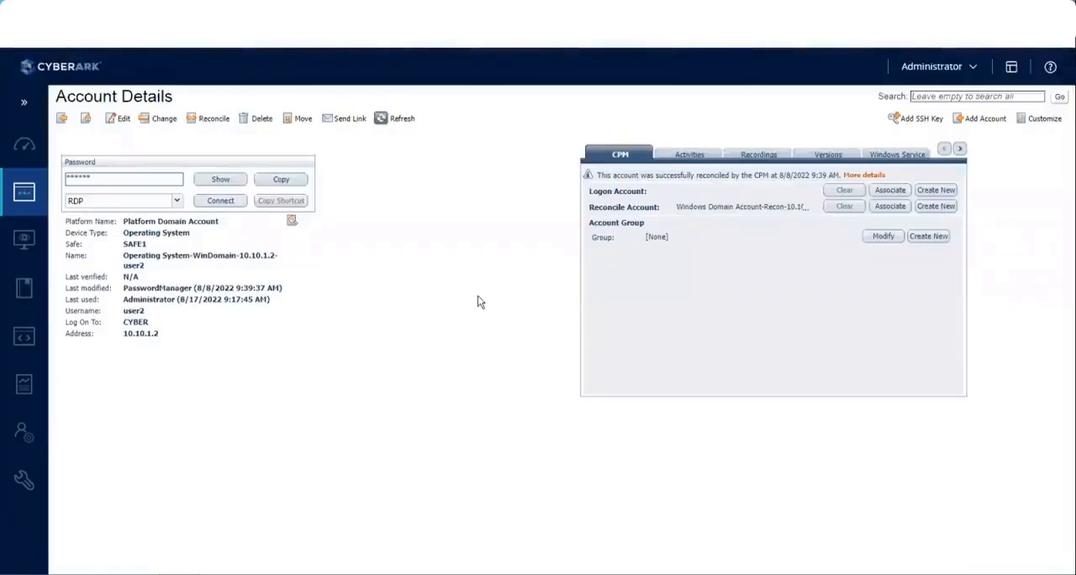
click(232, 182)
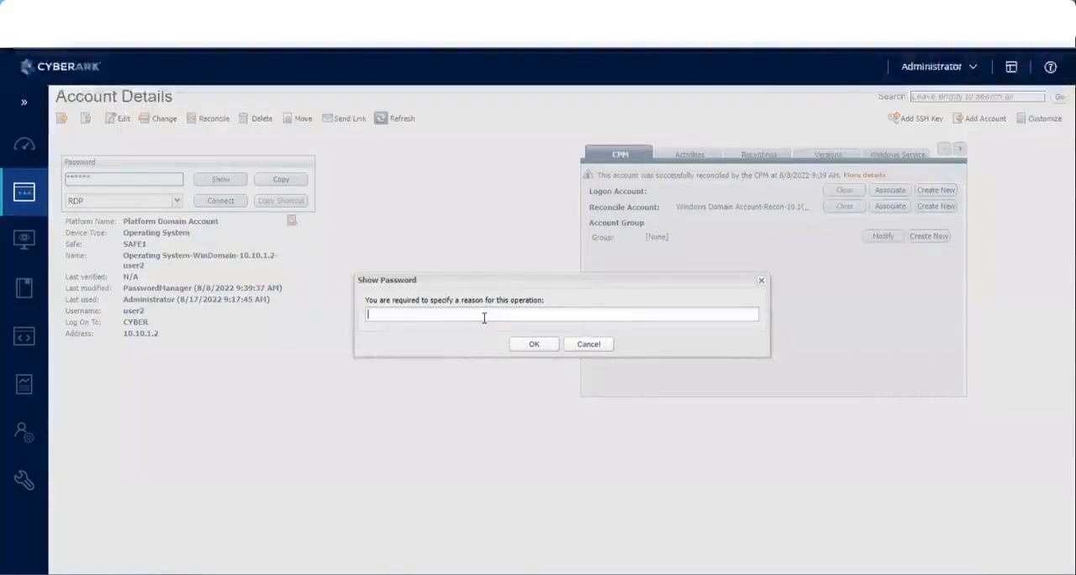
text(test)
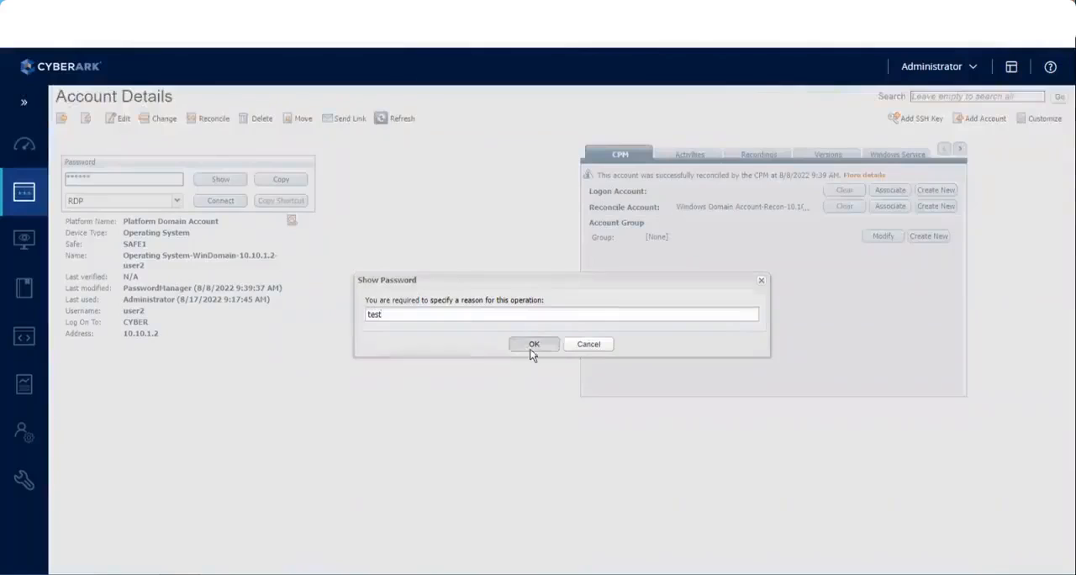
click(532, 346)
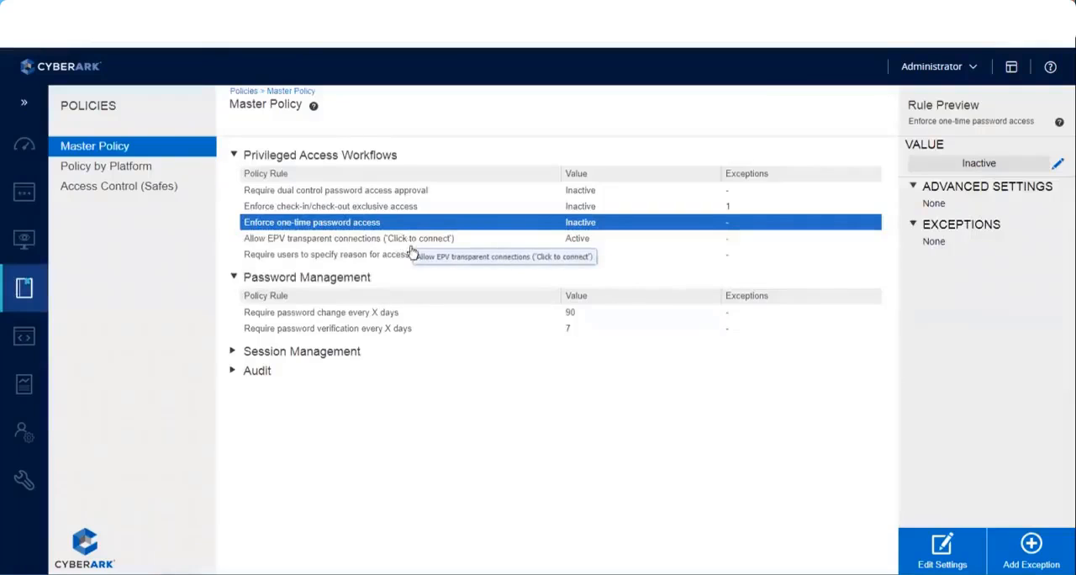
Open the members list of SAFE1 from the safes' access control and widen its User Name column
click(120, 188)
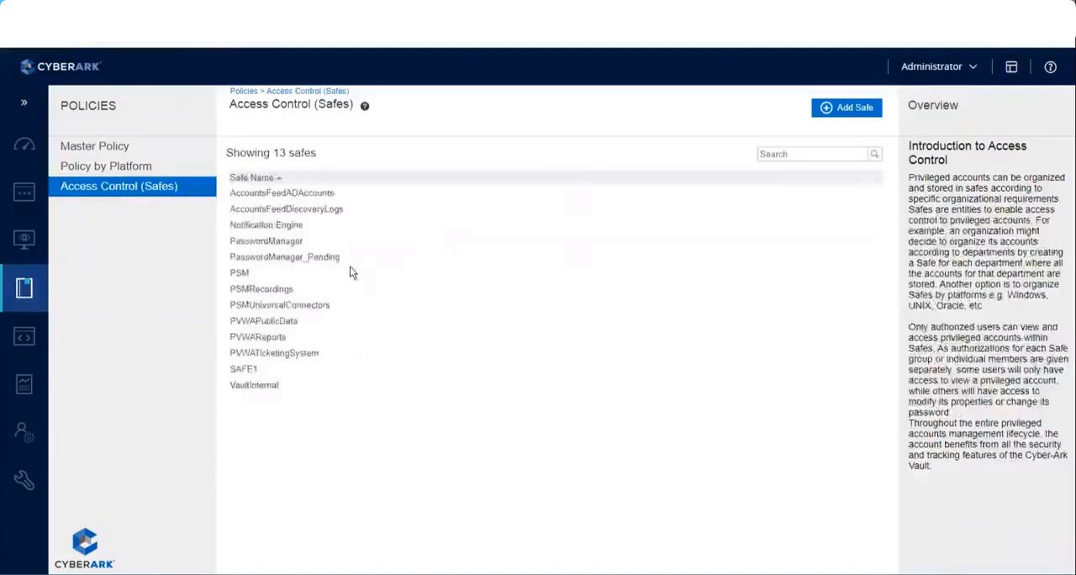
click(242, 370)
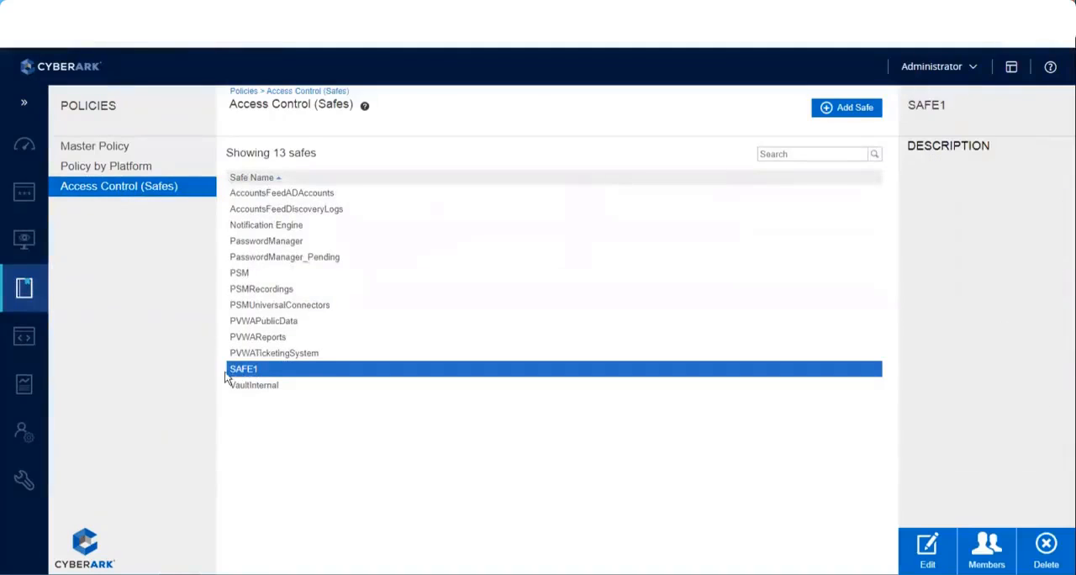
click(985, 557)
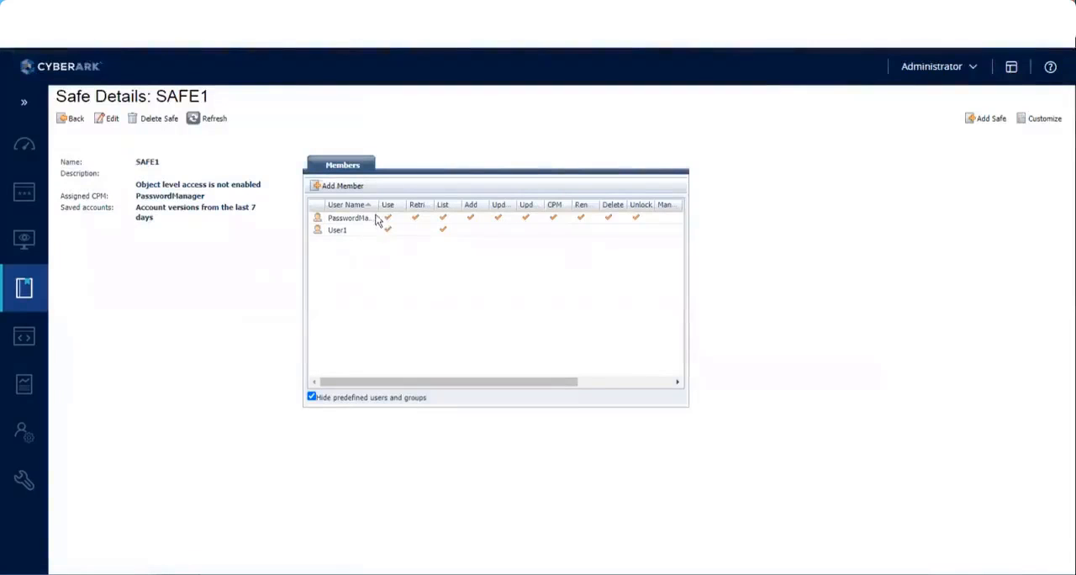
drag(377, 204, 471, 205)
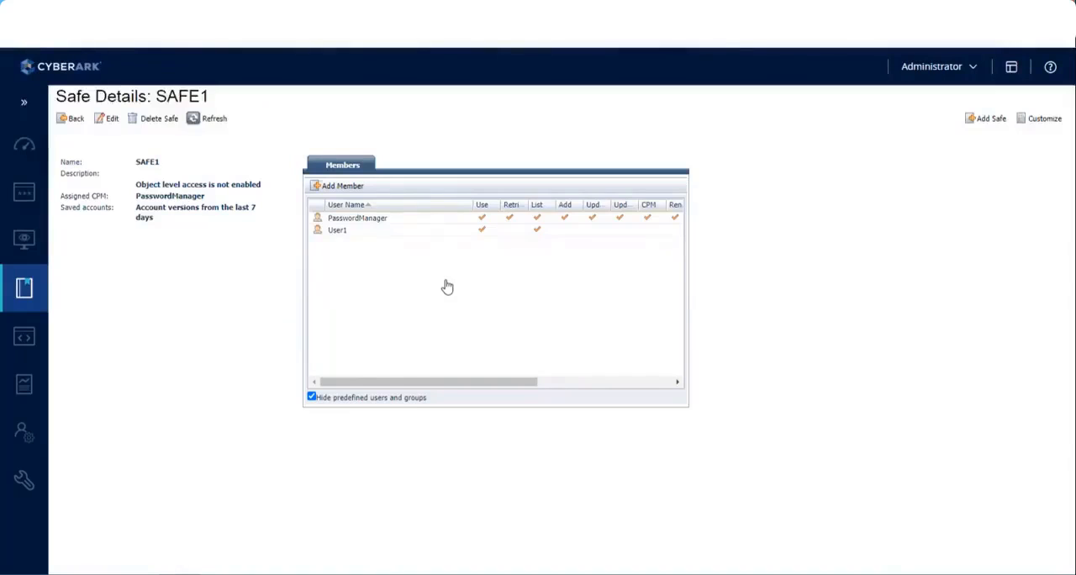
Grant the safe member User1 the "Unlock accounts" permission under Account Management and save the change
double_click(332, 232)
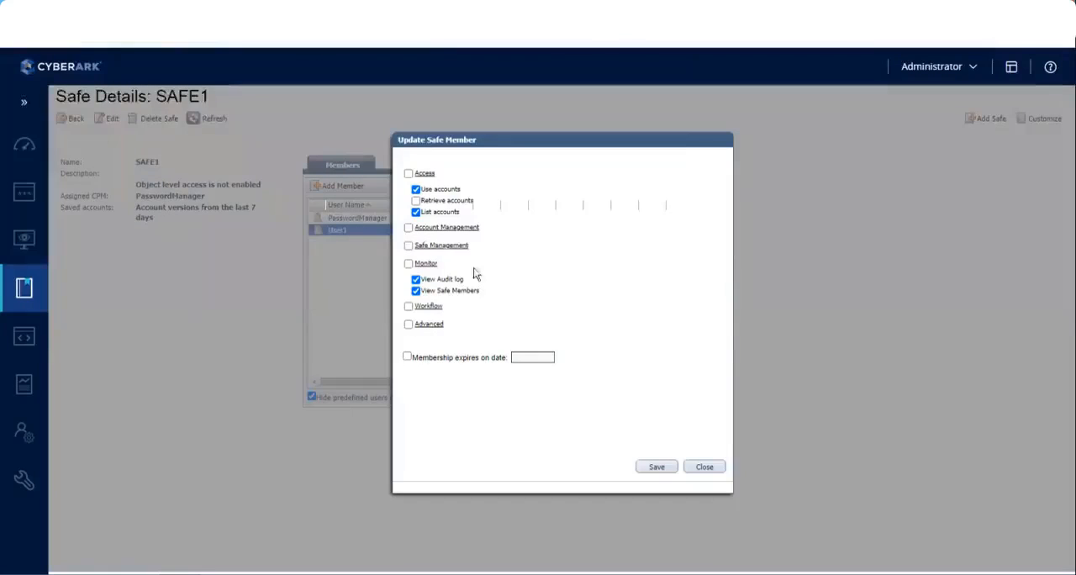
click(447, 228)
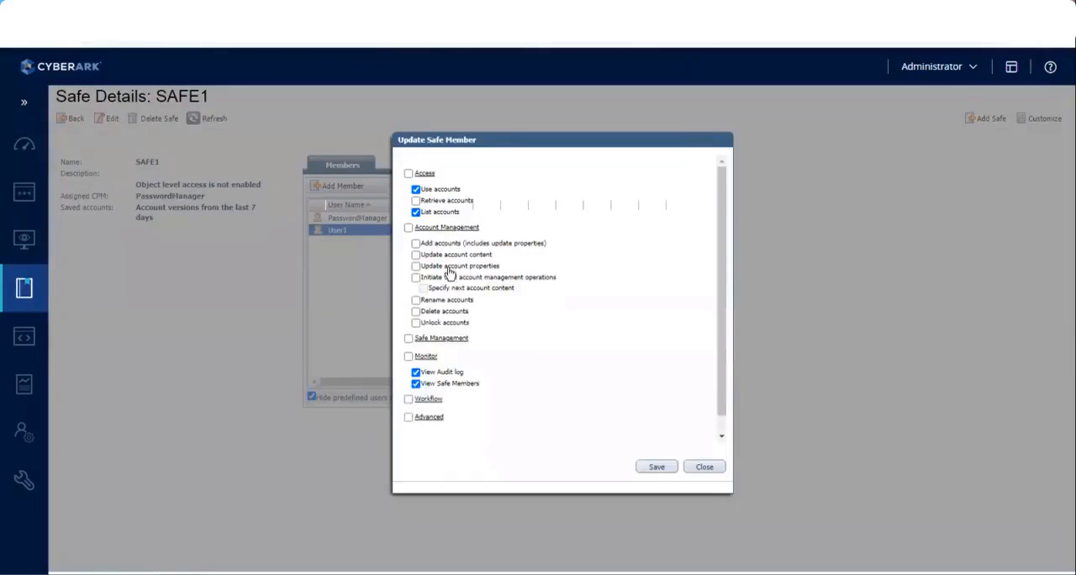
click(417, 322)
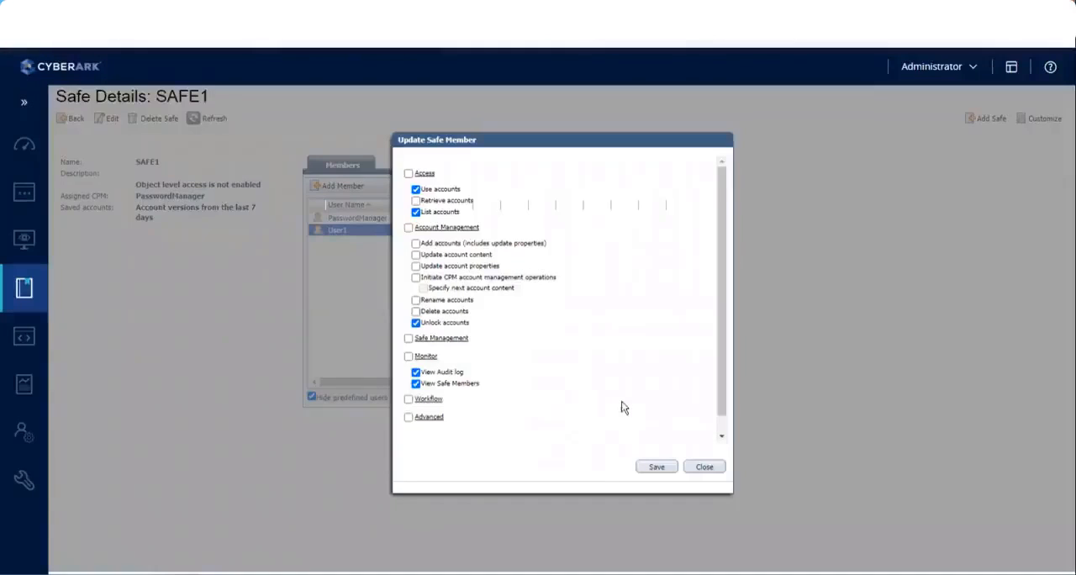
click(660, 467)
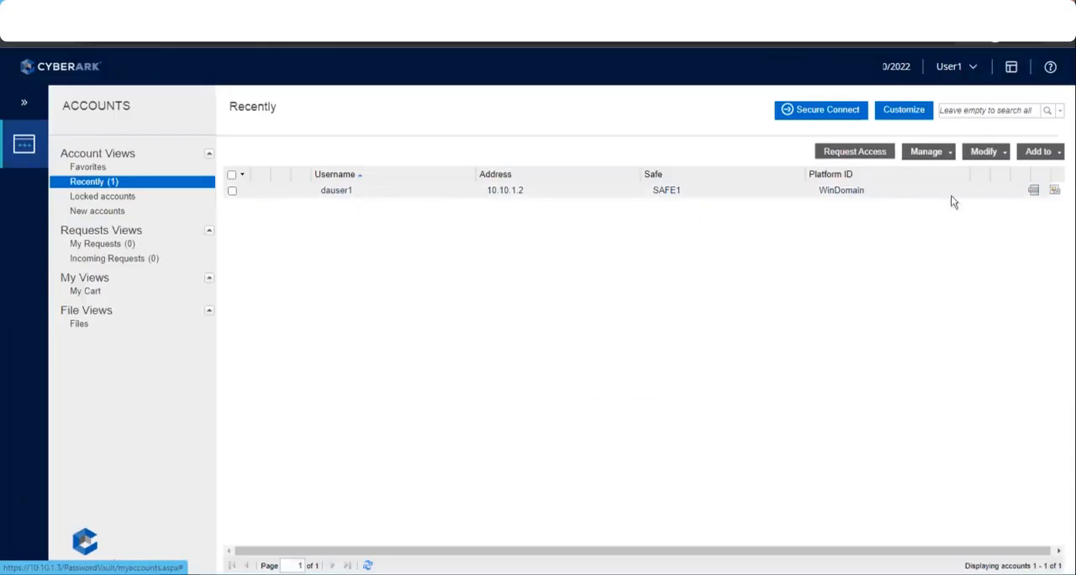
In the User1 session, list all accessible accounts by running an empty account search
click(991, 111)
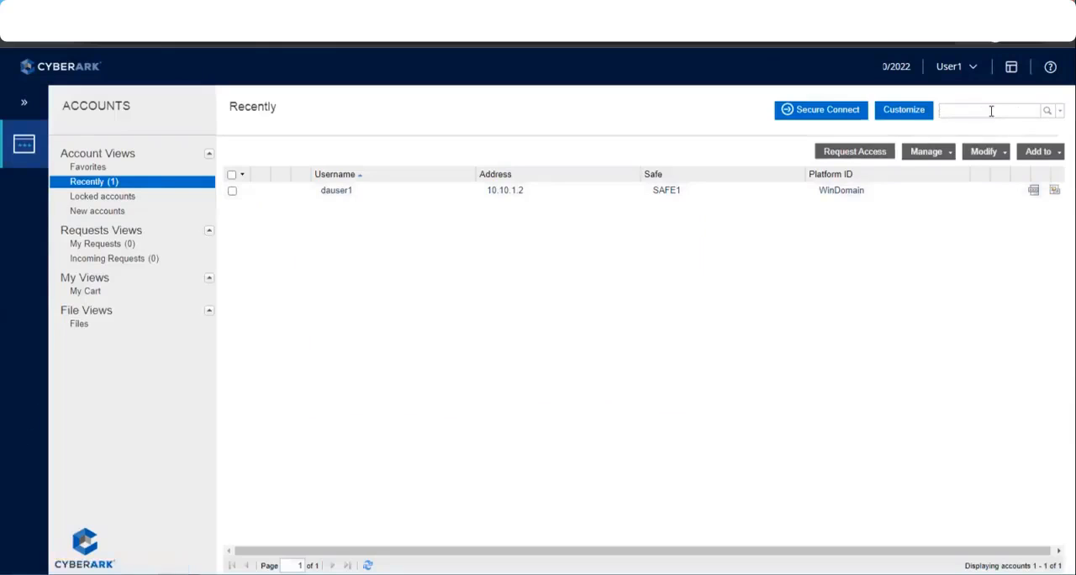
key(Return)
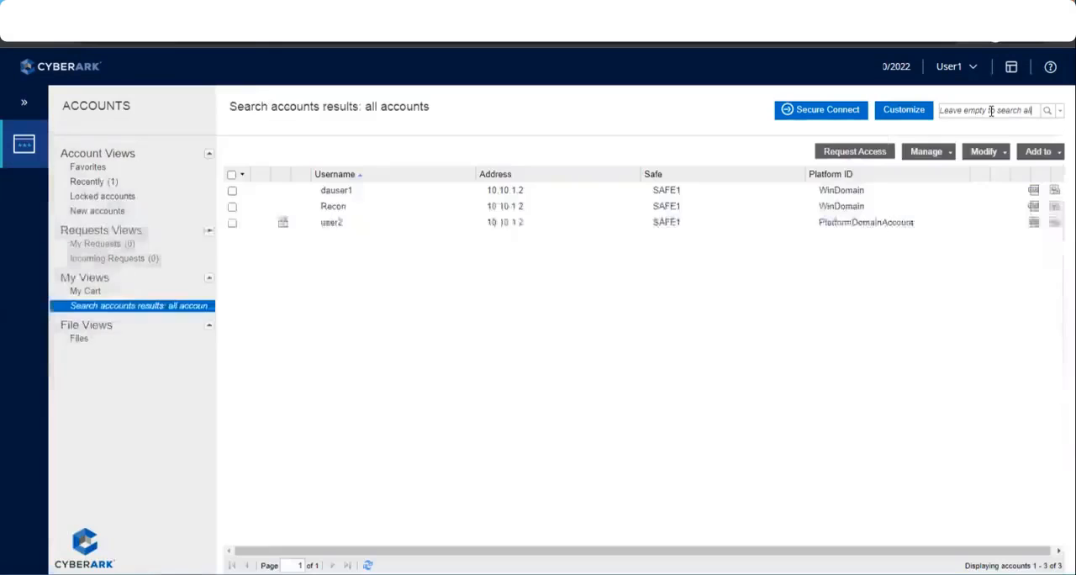